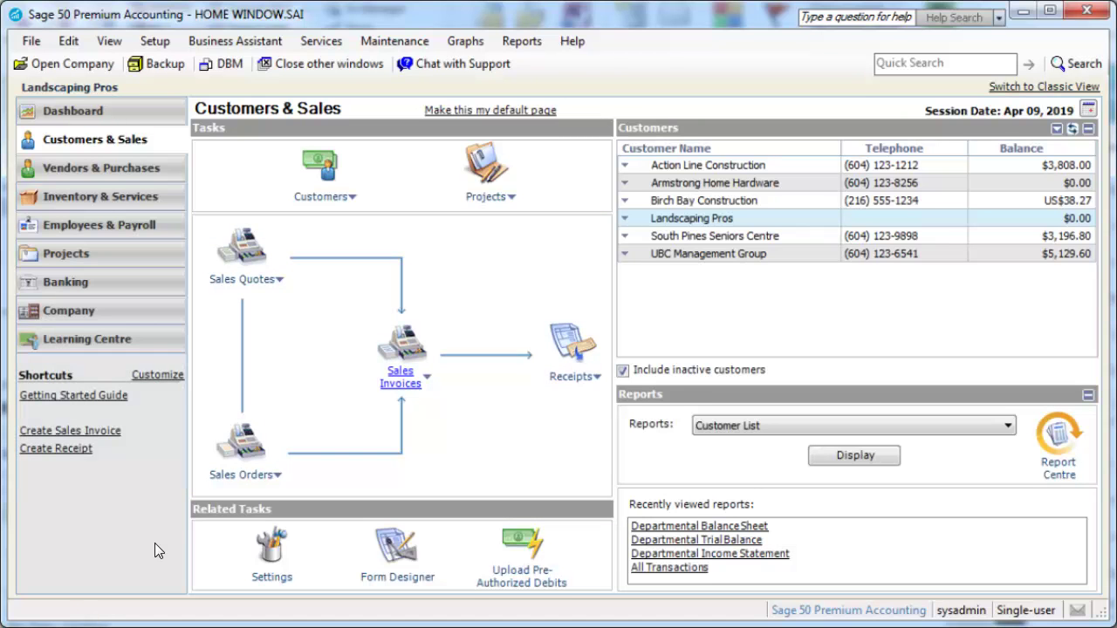
# - Preview the Sales Invoices actions, dismiss them, and bring up the Setup menu
pyautogui.click(424, 381)
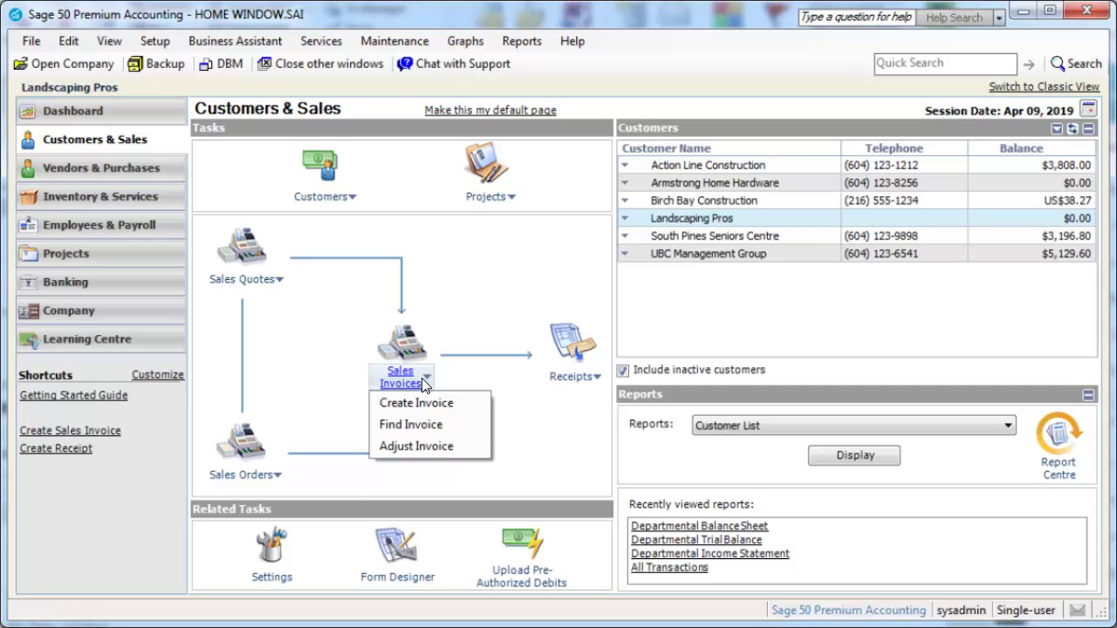
pyautogui.click(422, 377)
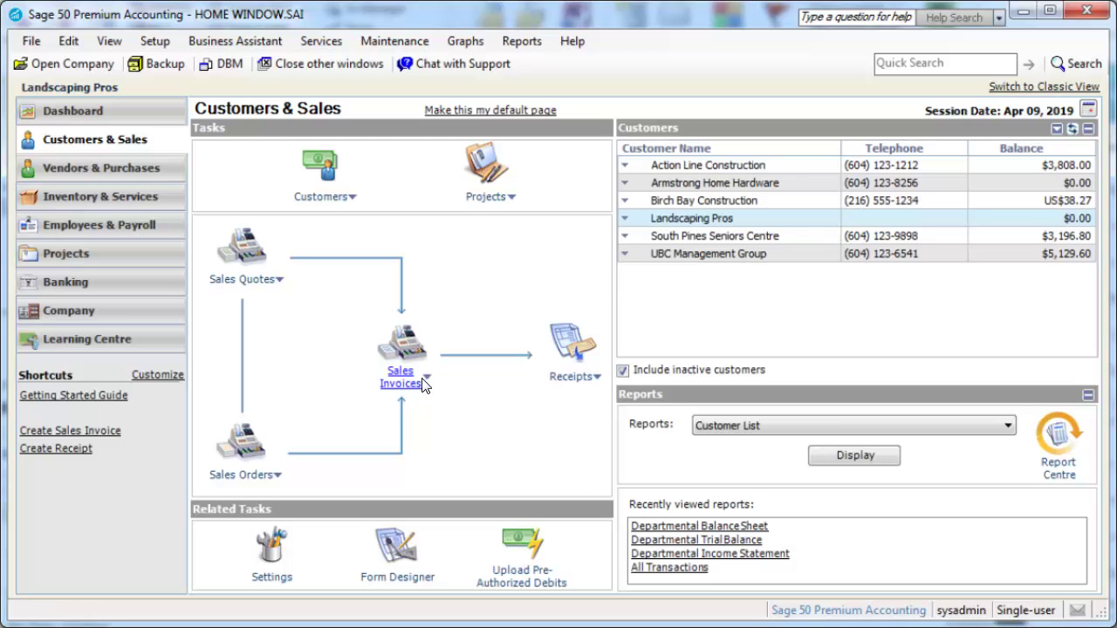
pyautogui.click(156, 41)
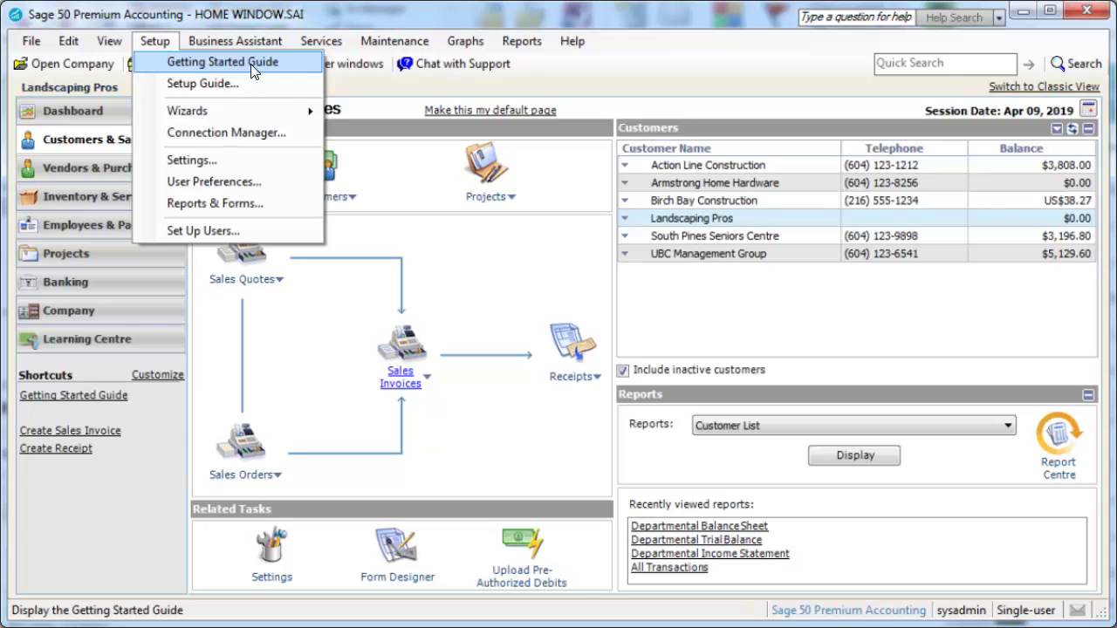
# - Enable Use Accounting Terms in User Preferences so modules show Receivables and Payables
pyautogui.click(312, 183)
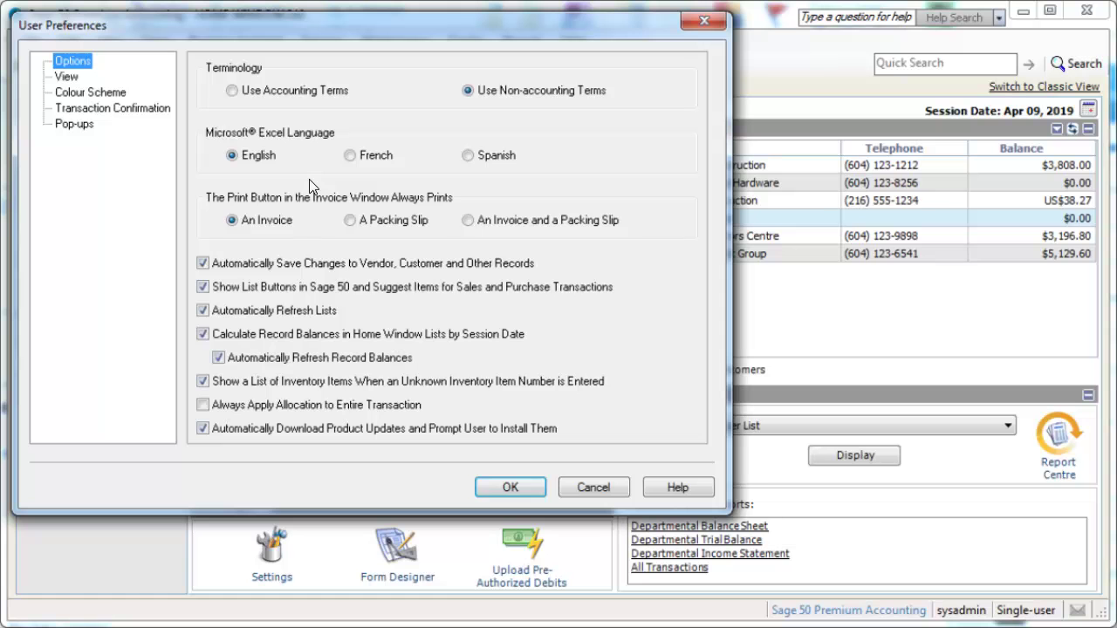
pyautogui.click(231, 90)
pyautogui.click(501, 487)
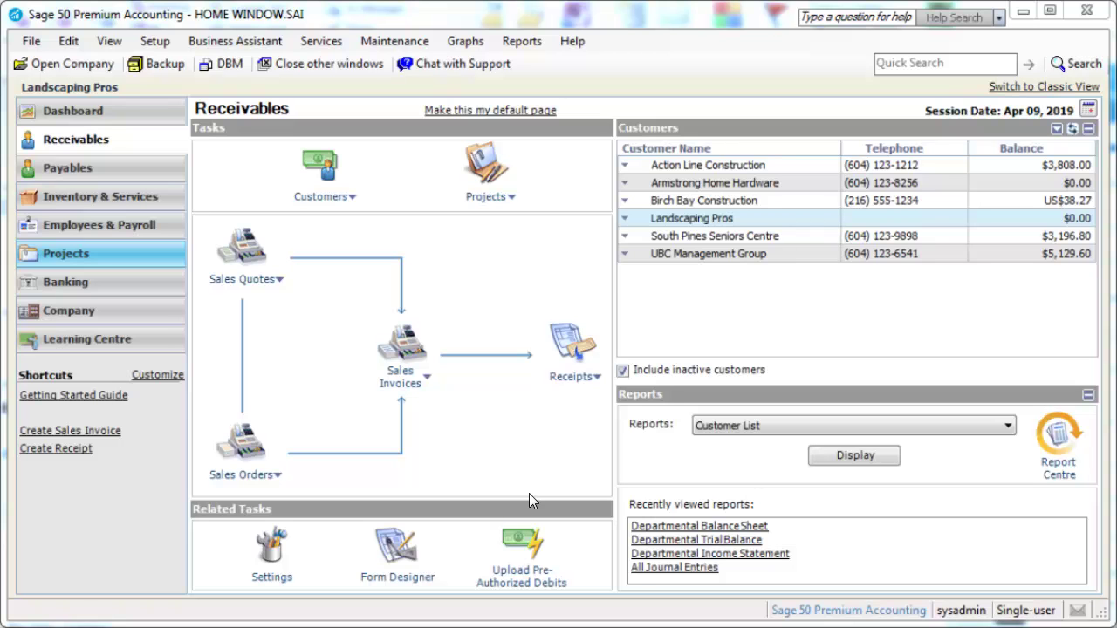
pyautogui.click(159, 294)
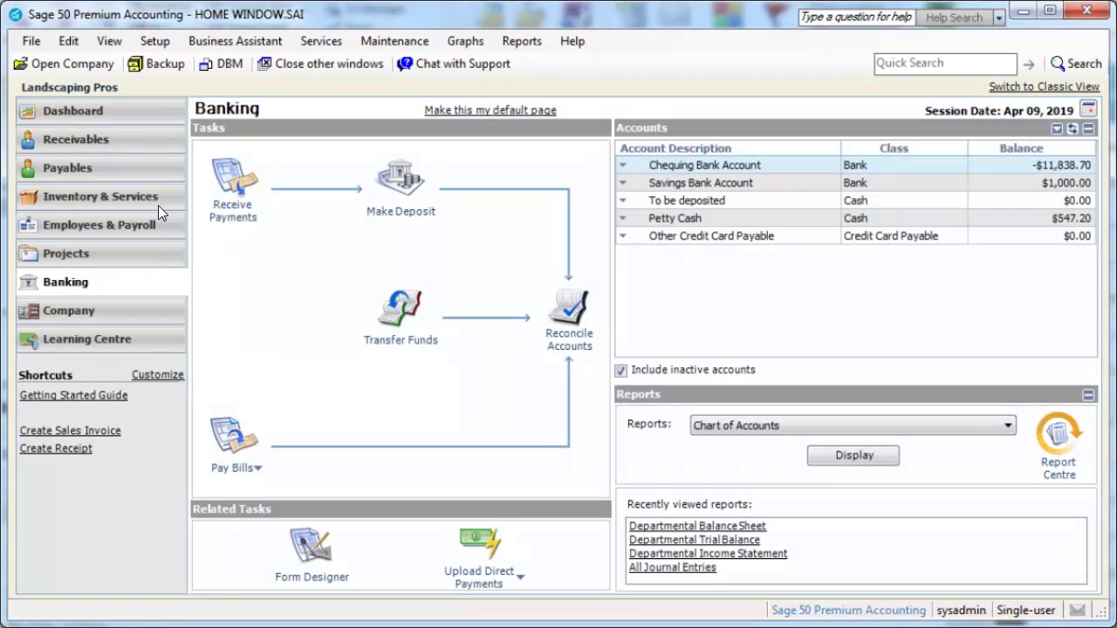
pyautogui.click(158, 150)
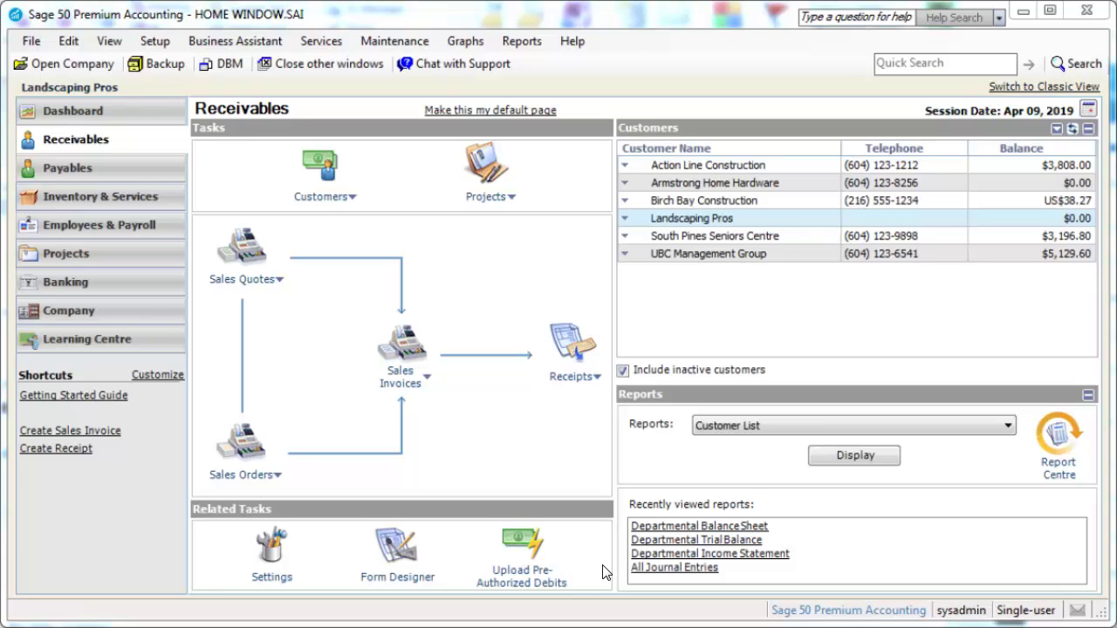
pyautogui.click(272, 548)
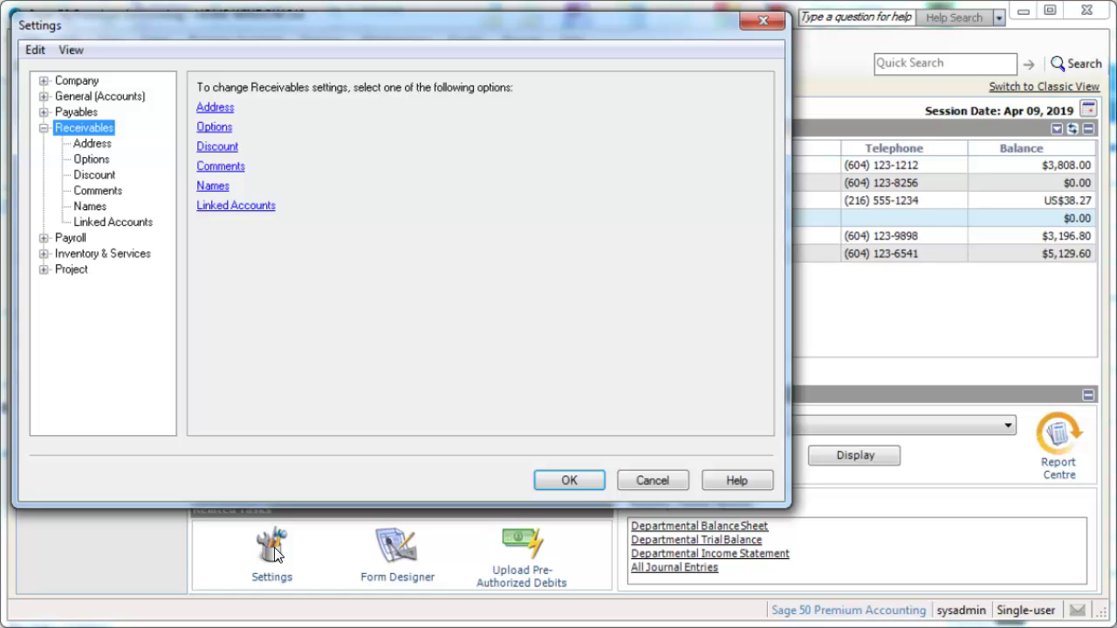
pyautogui.click(595, 481)
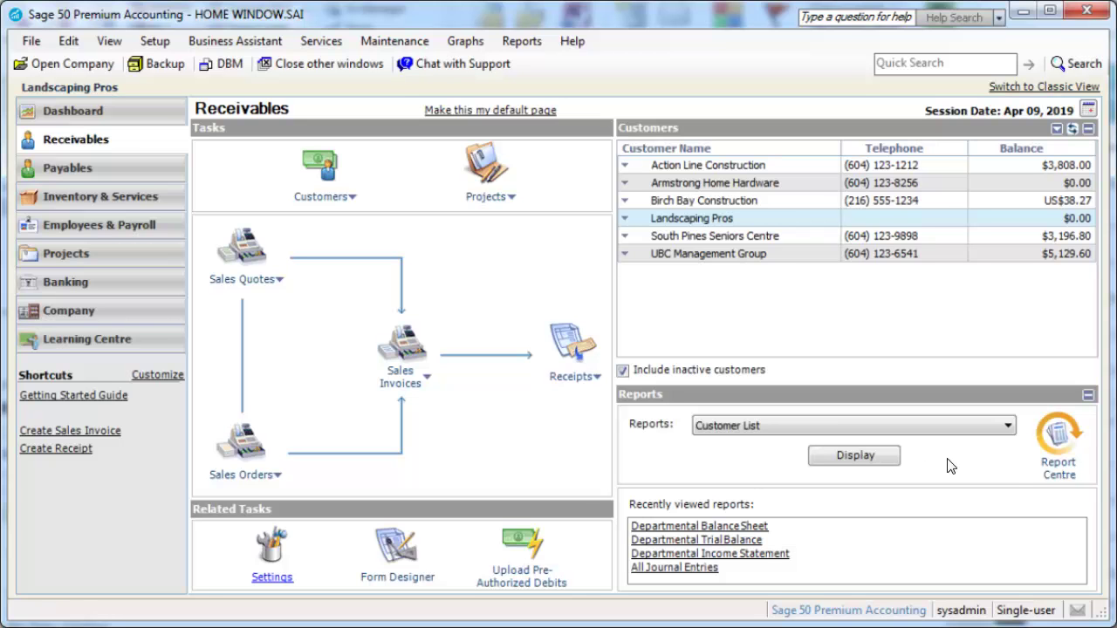
# - Display the Customer Aged Summary report from the Reports list, then close it
pyautogui.click(1008, 426)
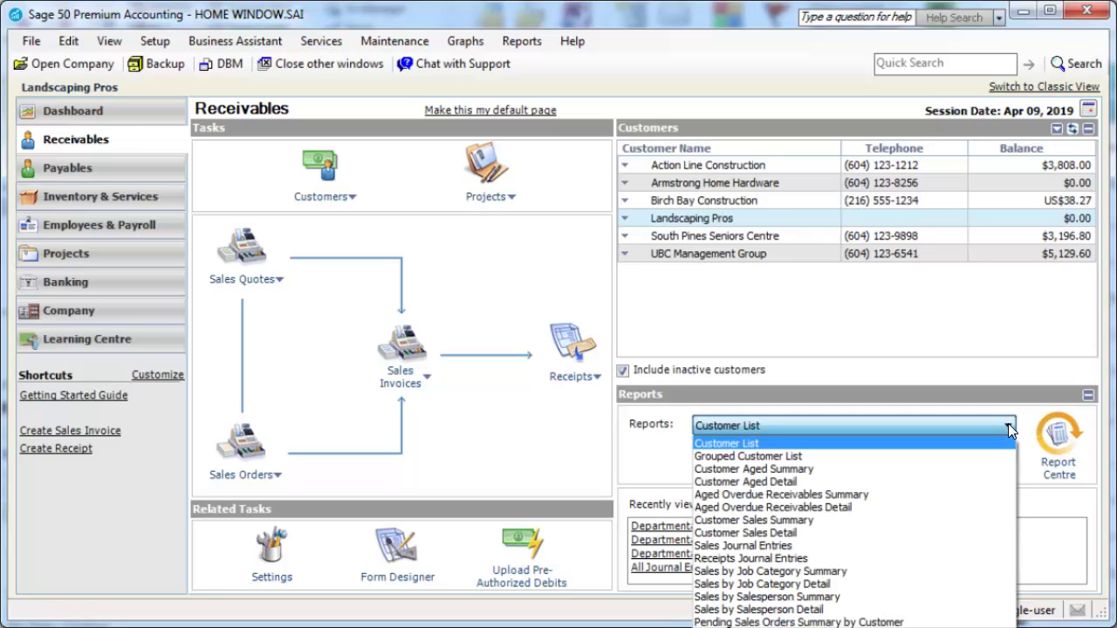
pyautogui.click(984, 472)
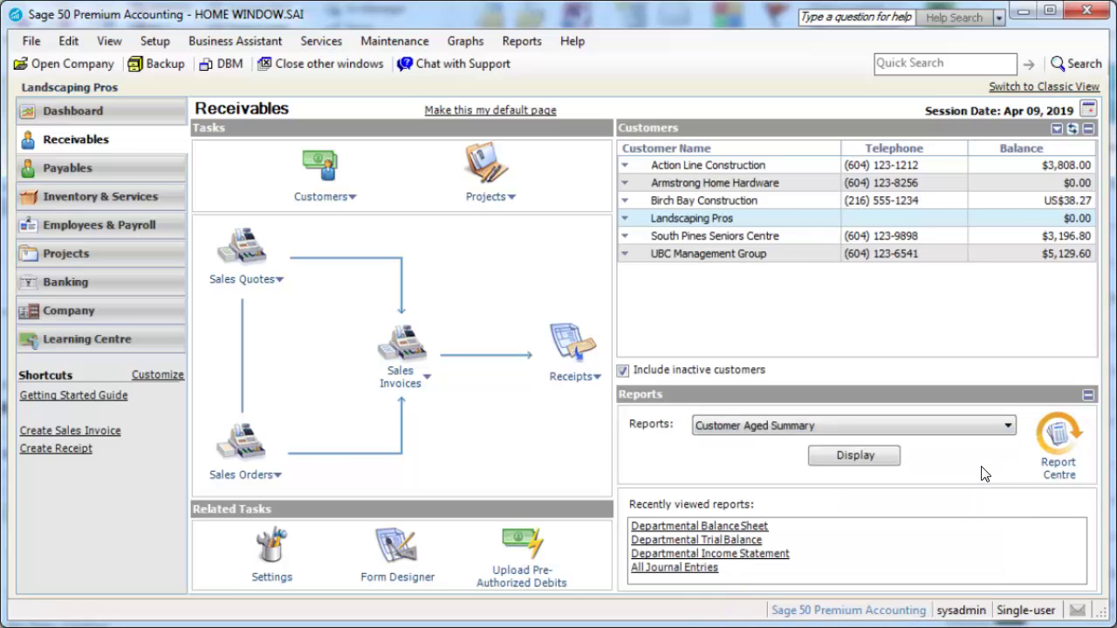
pyautogui.click(887, 462)
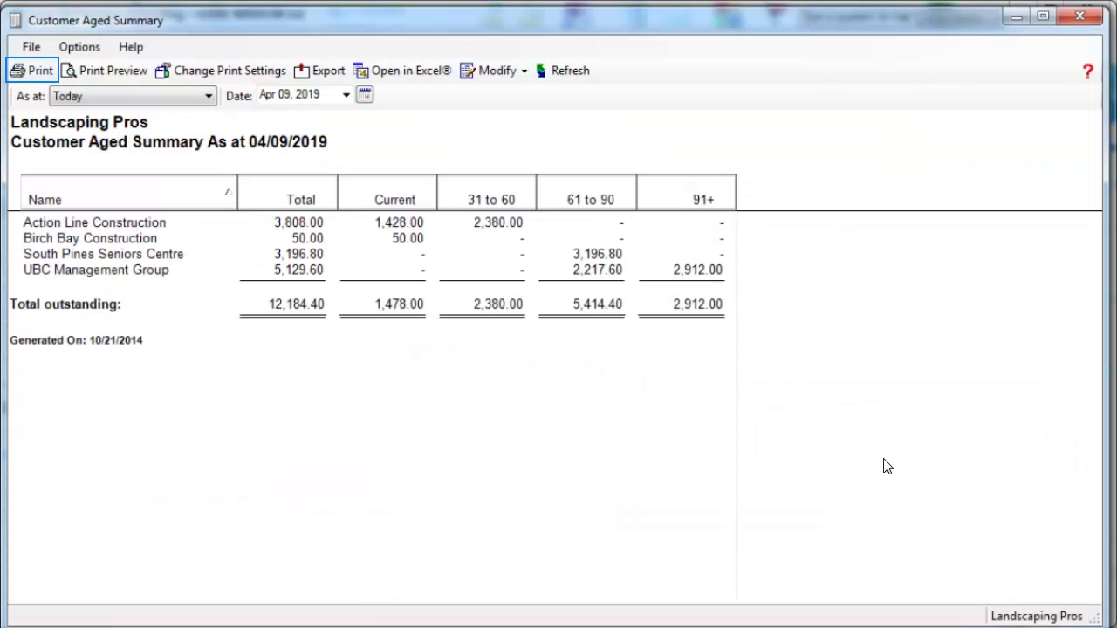
pyautogui.click(1079, 17)
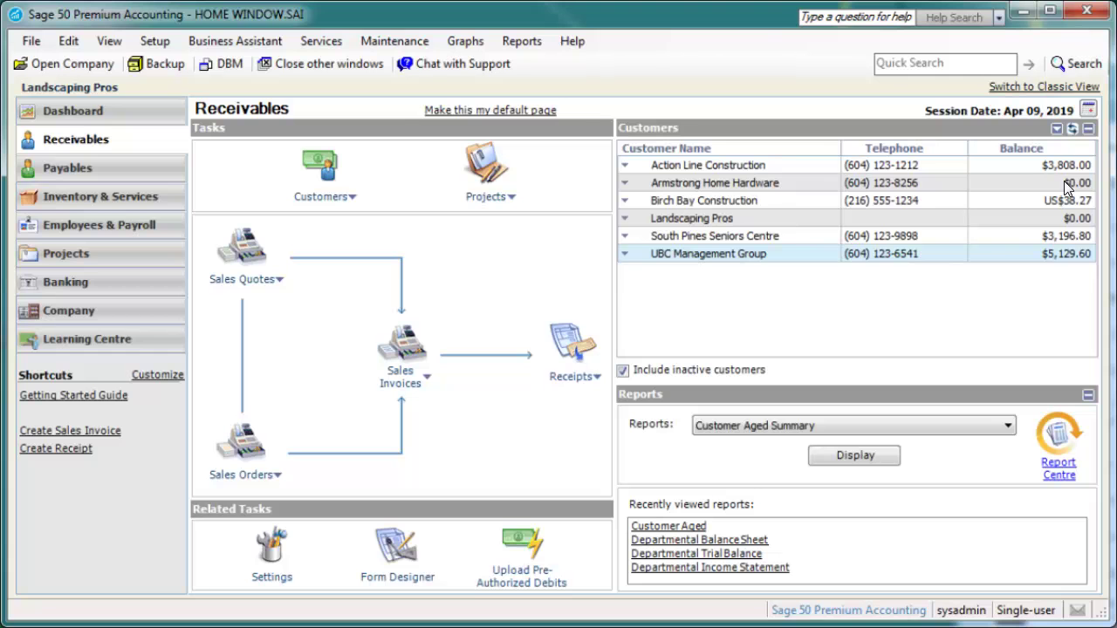
# - Browse Payables reports in Report Centre, then reopen Customer Aged Summary from recently viewed reports
pyautogui.click(1061, 449)
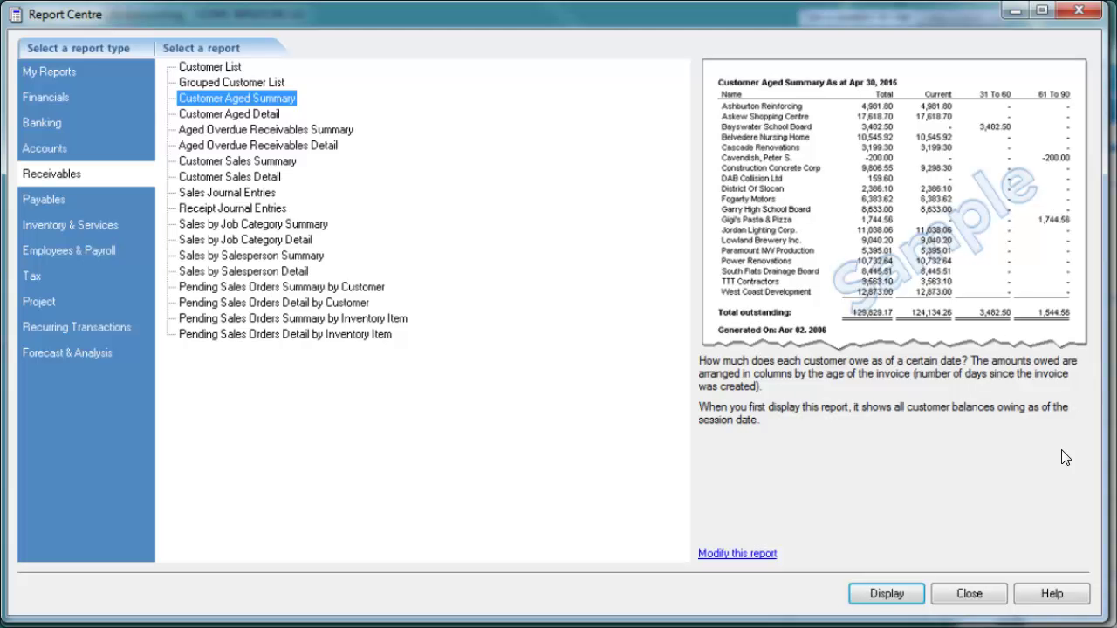
pyautogui.click(112, 205)
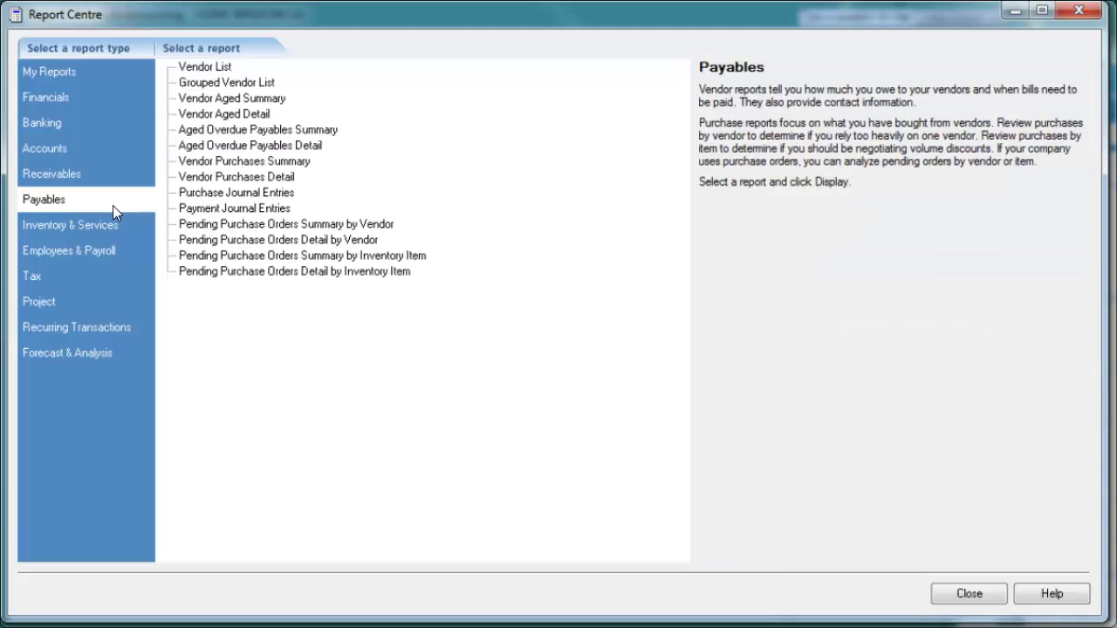
pyautogui.click(967, 594)
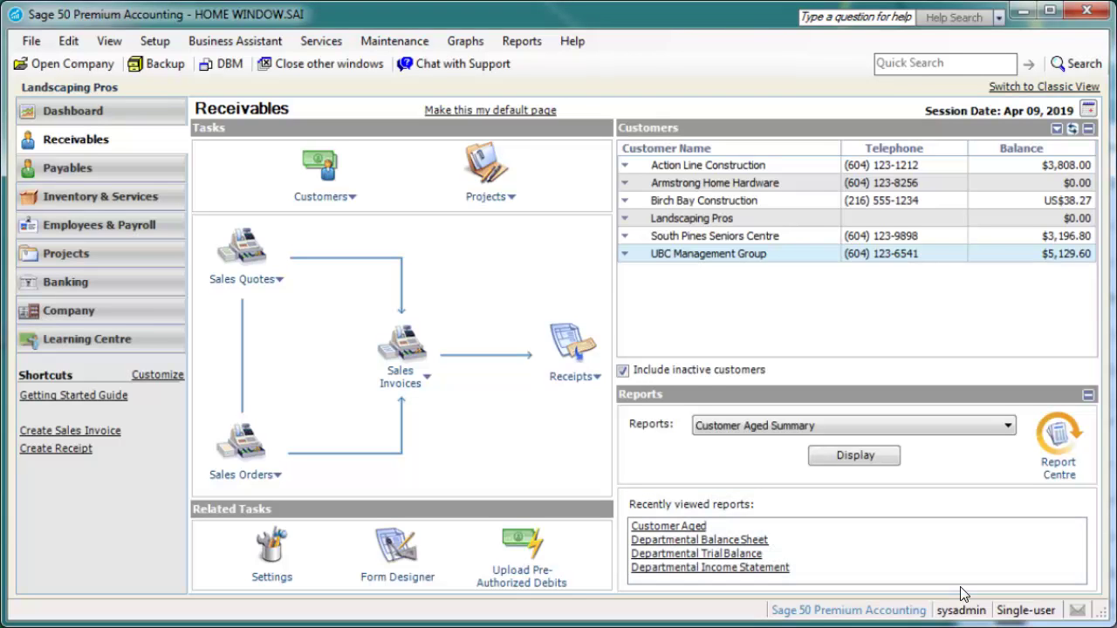
pyautogui.click(698, 524)
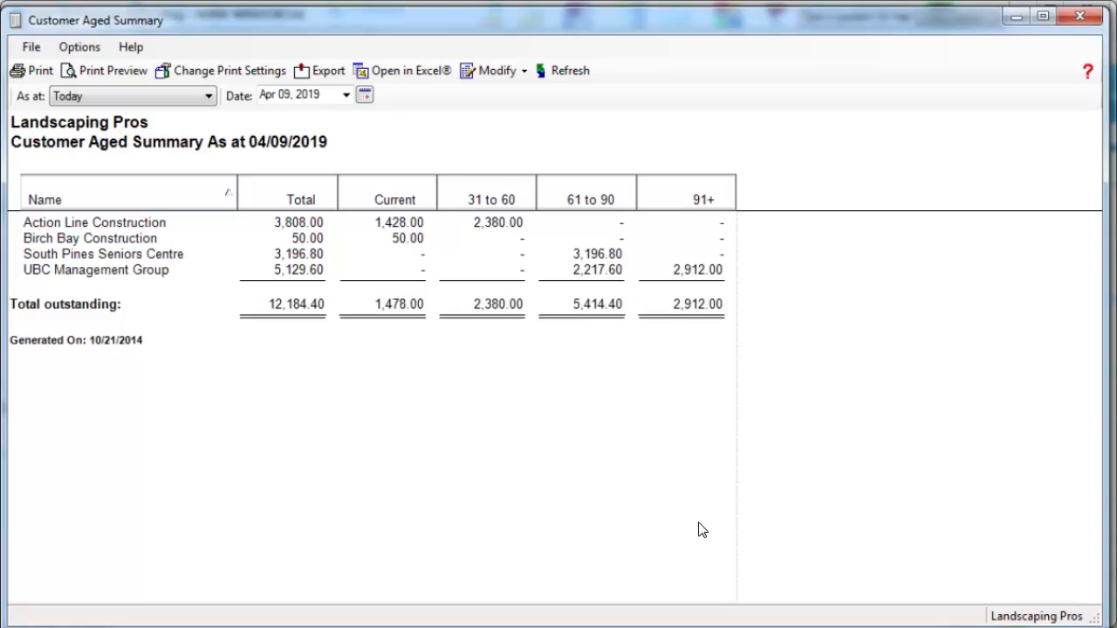
pyautogui.click(1081, 19)
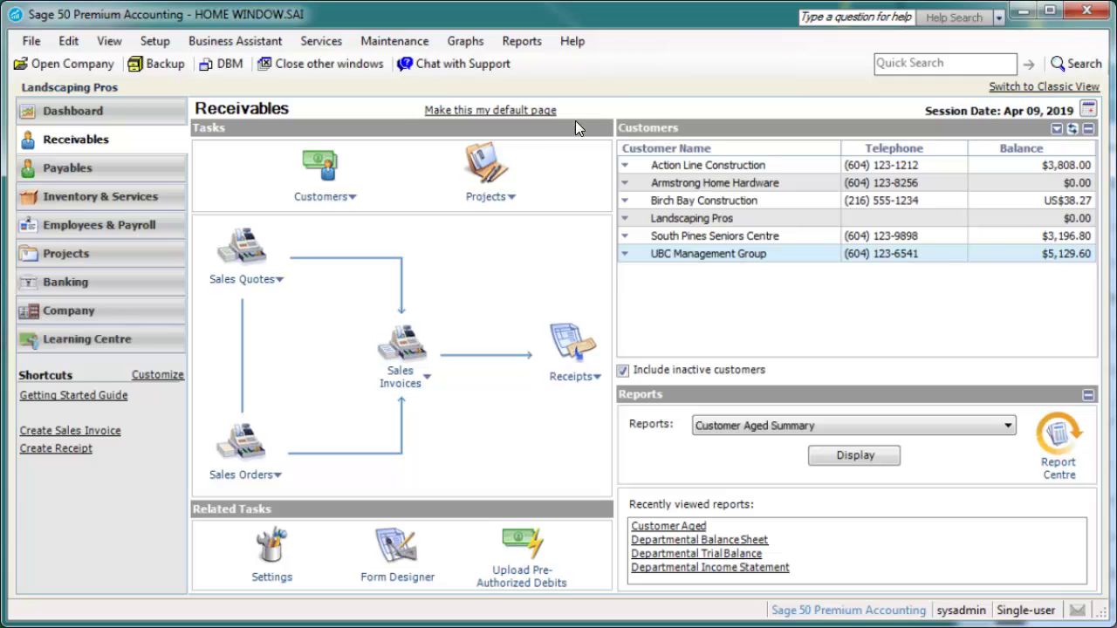
# - Preview the sales invoice actions and the actions for Action Line Construction
pyautogui.click(427, 377)
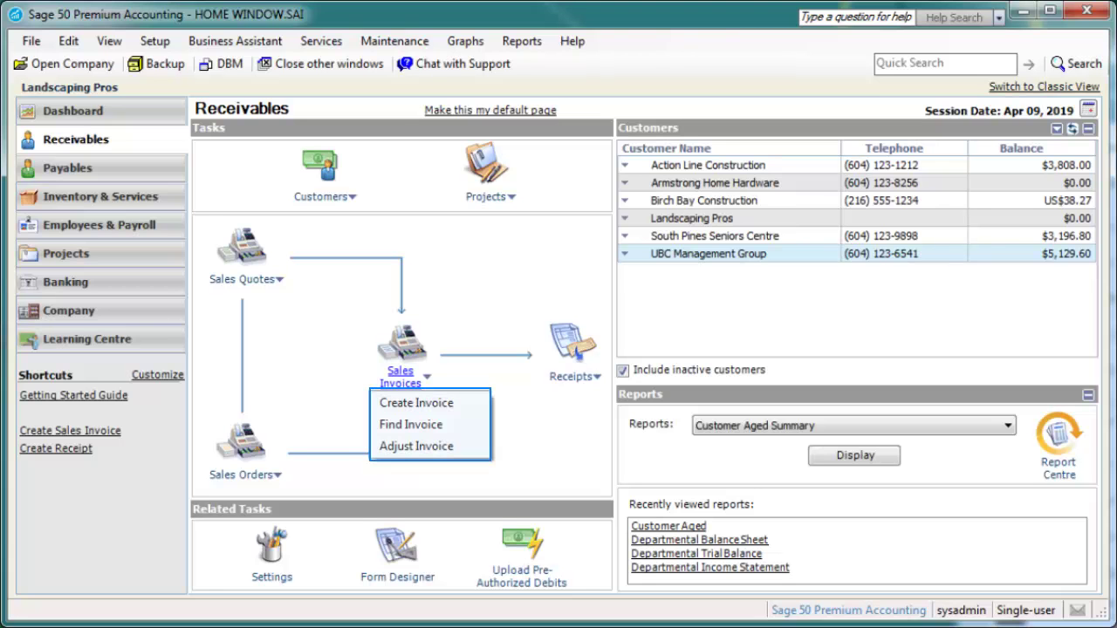
pyautogui.press('Escape')
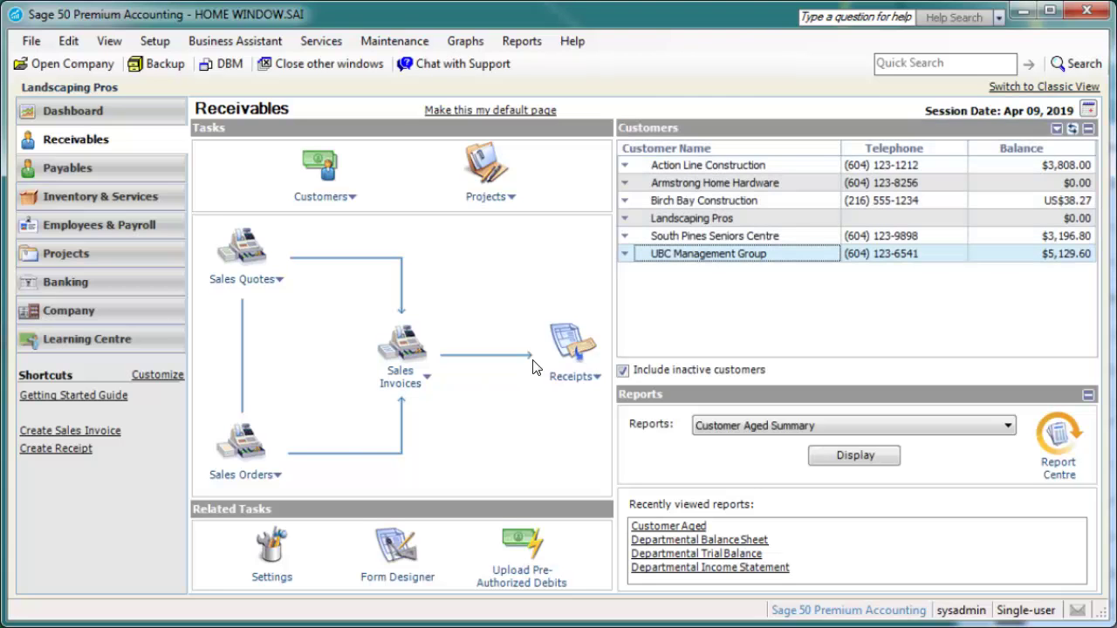
pyautogui.click(621, 170)
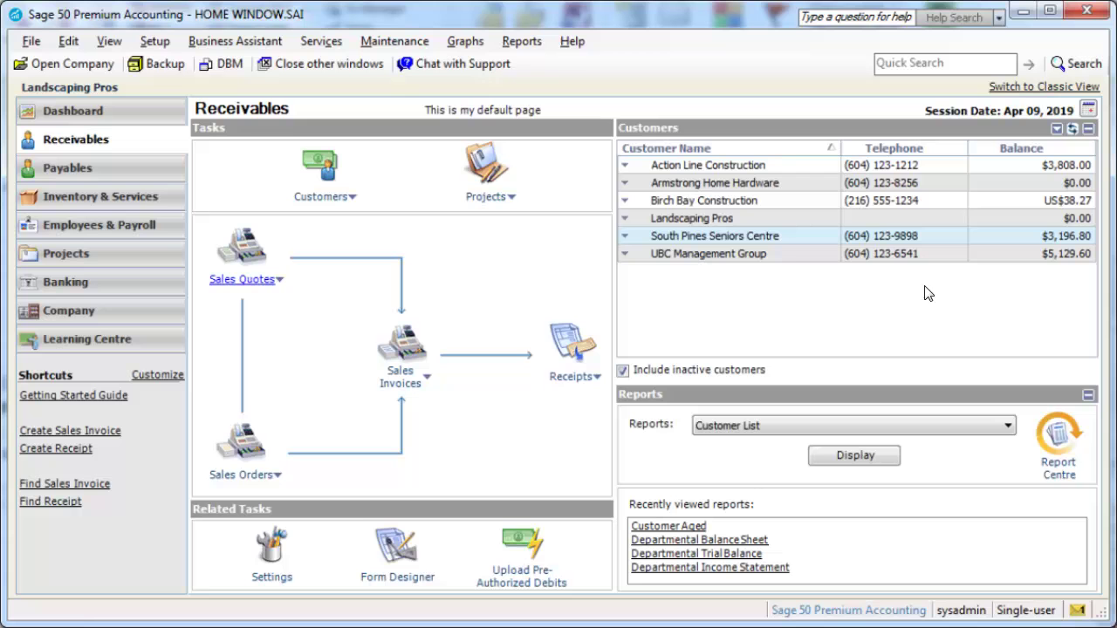
# - Sort customers by balance, move the Balance column before Telephone, and toggle inactive customers off and on
pyautogui.click(989, 152)
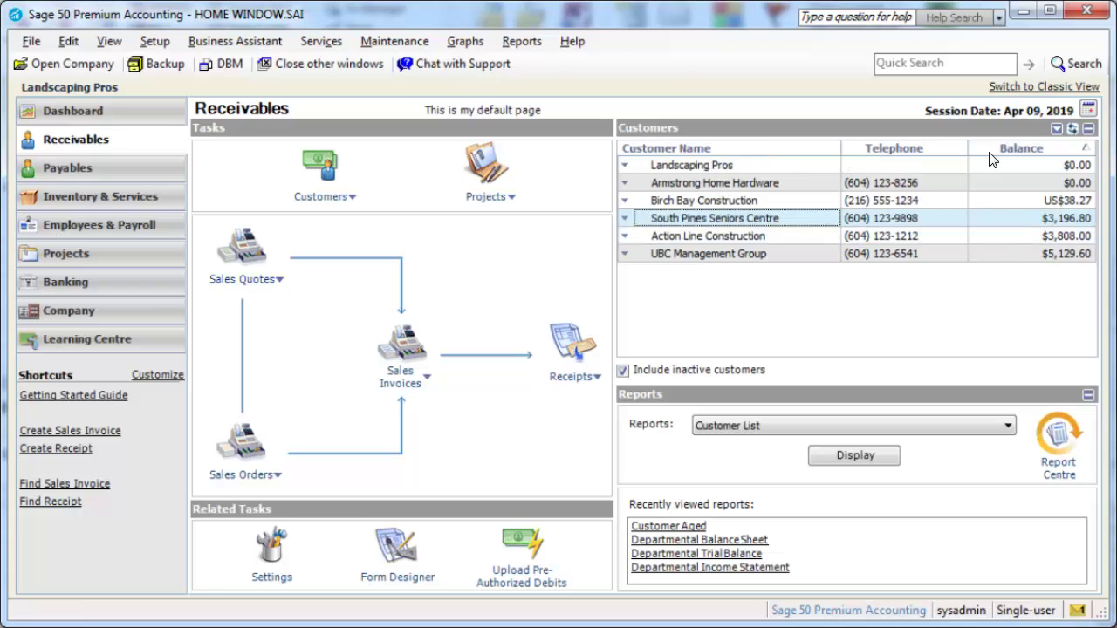
pyautogui.click(989, 153)
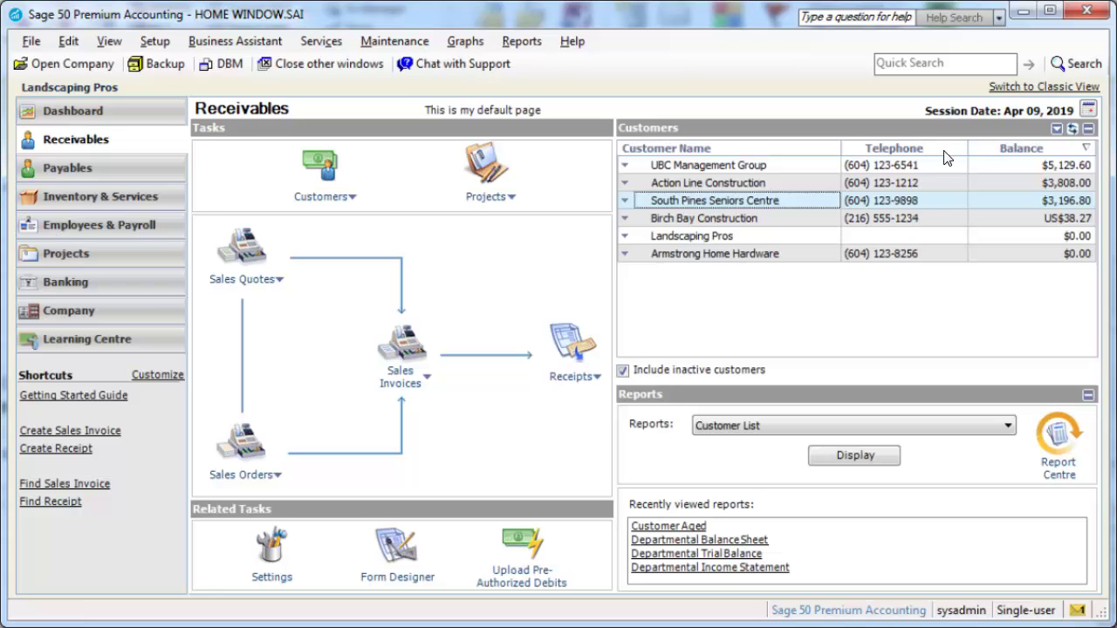
pyautogui.moveTo(1086, 150); pyautogui.dragTo(1045, 153)
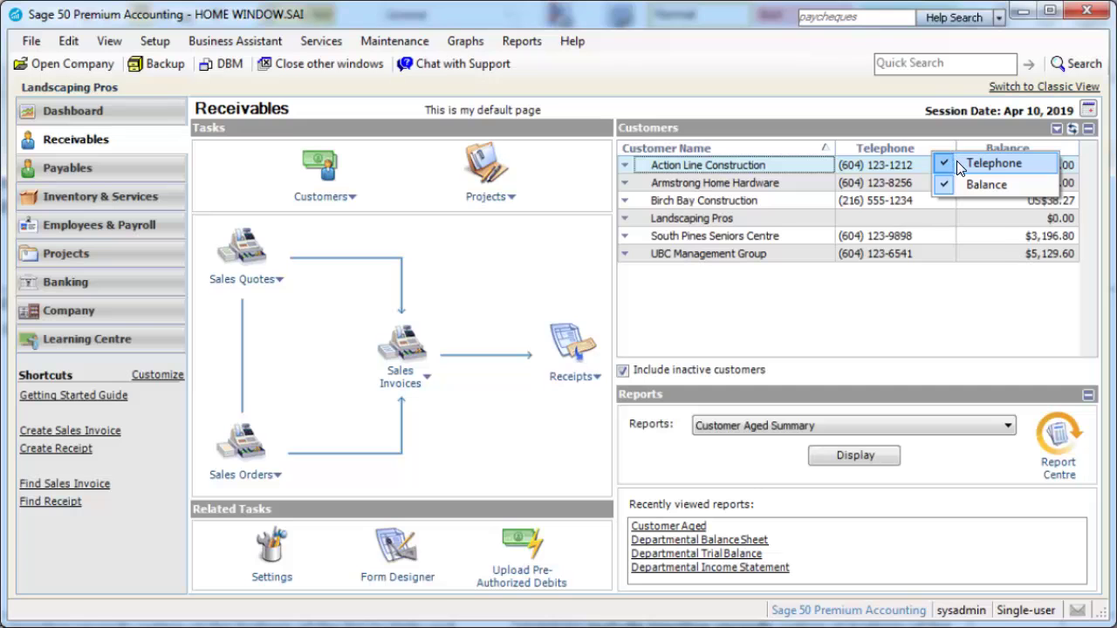
pyautogui.click(977, 164)
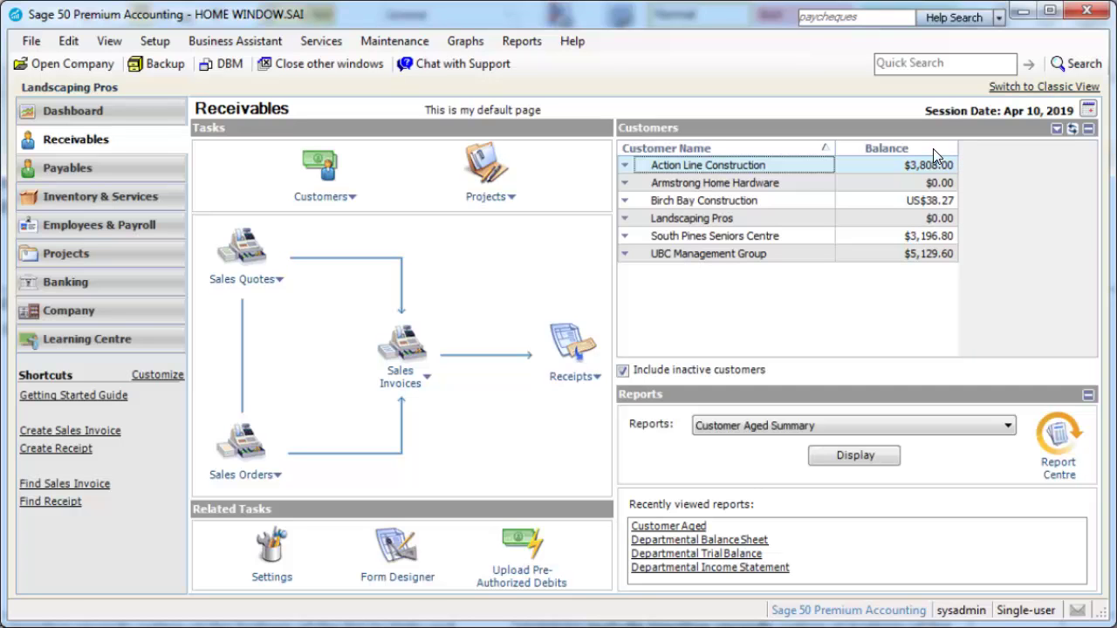
pyautogui.rightClick(932, 148)
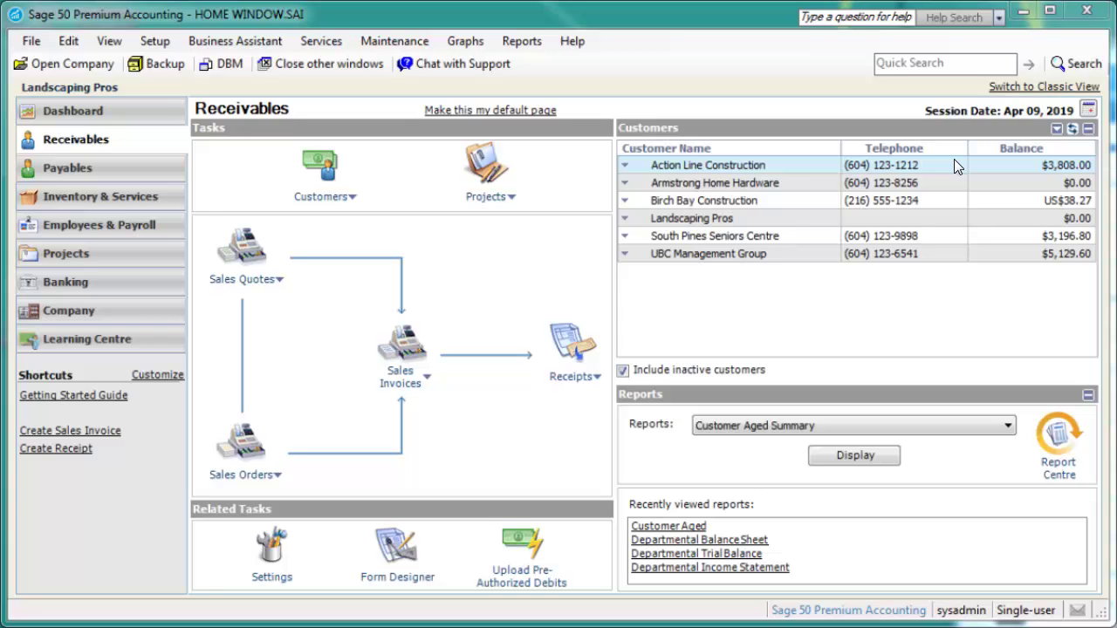
pyautogui.click(629, 377)
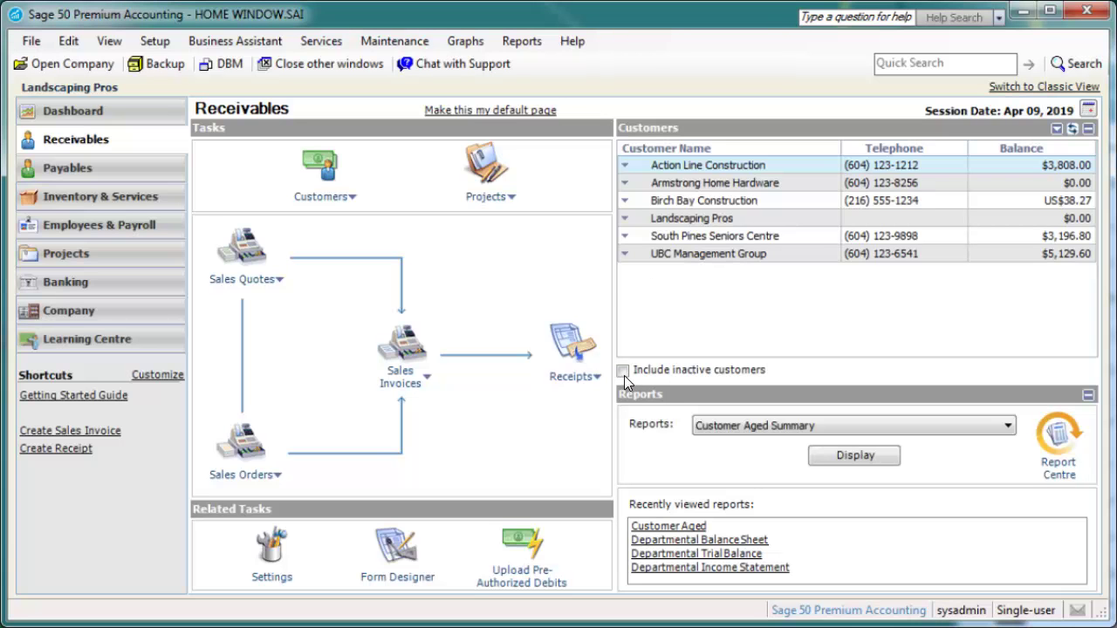
pyautogui.click(624, 372)
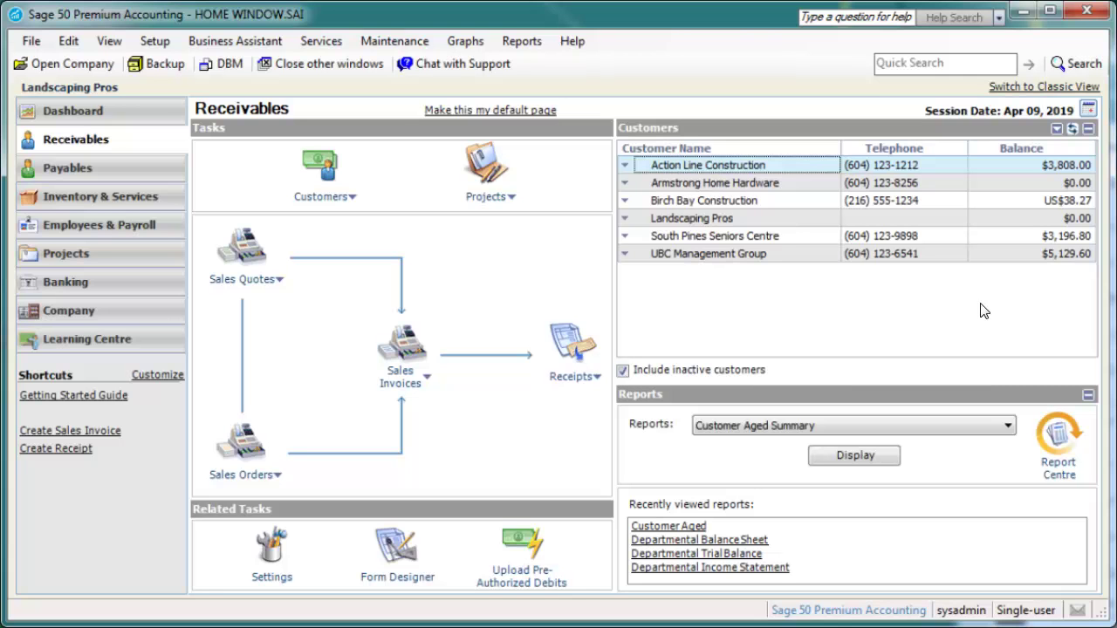
# - Pick Apr 10, 2019 as the new session date from the calendar and confirm
pyautogui.click(1088, 108)
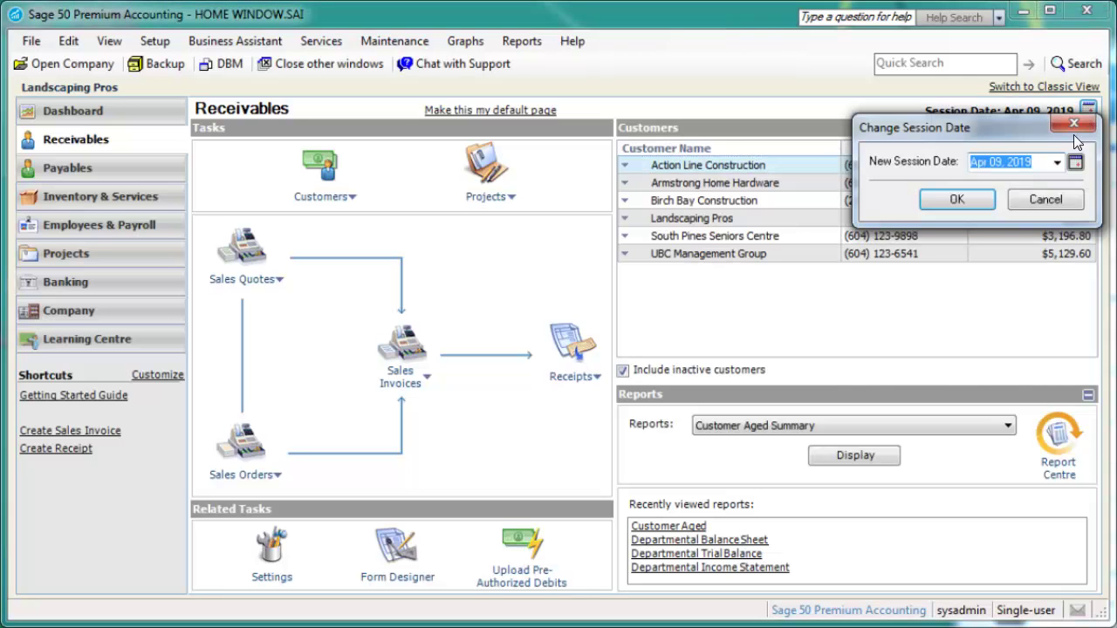
pyautogui.click(1075, 164)
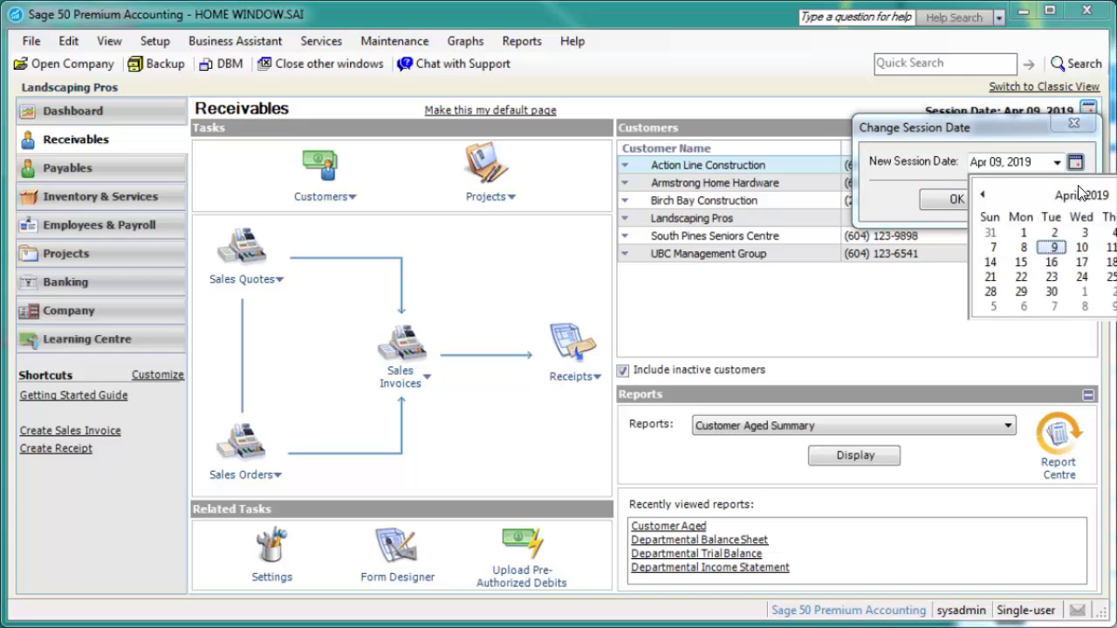
pyautogui.click(1081, 248)
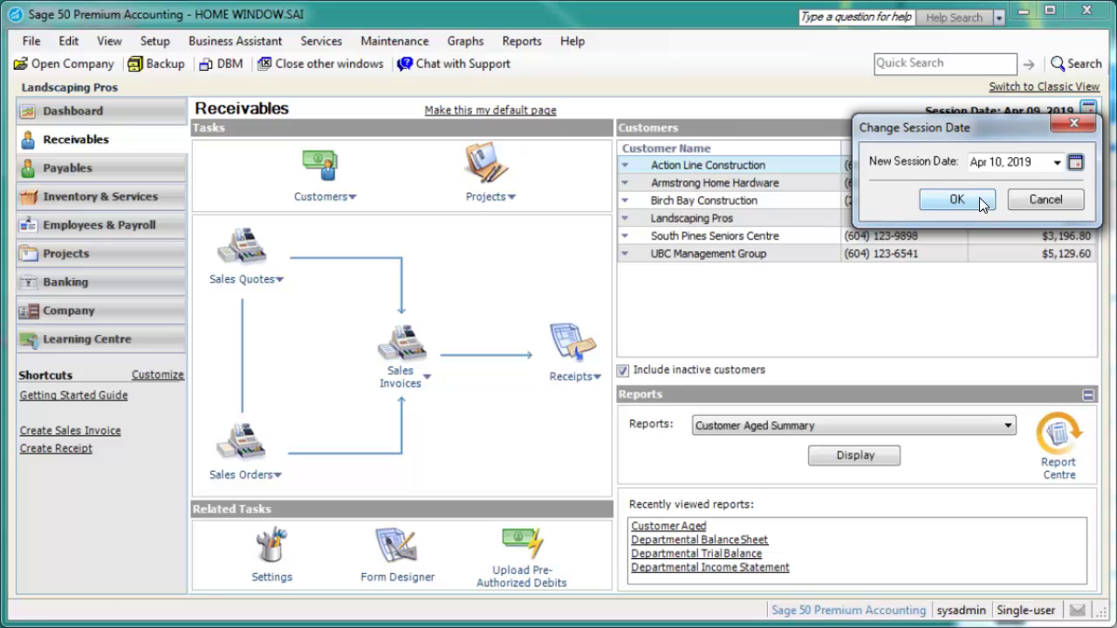
pyautogui.click(957, 199)
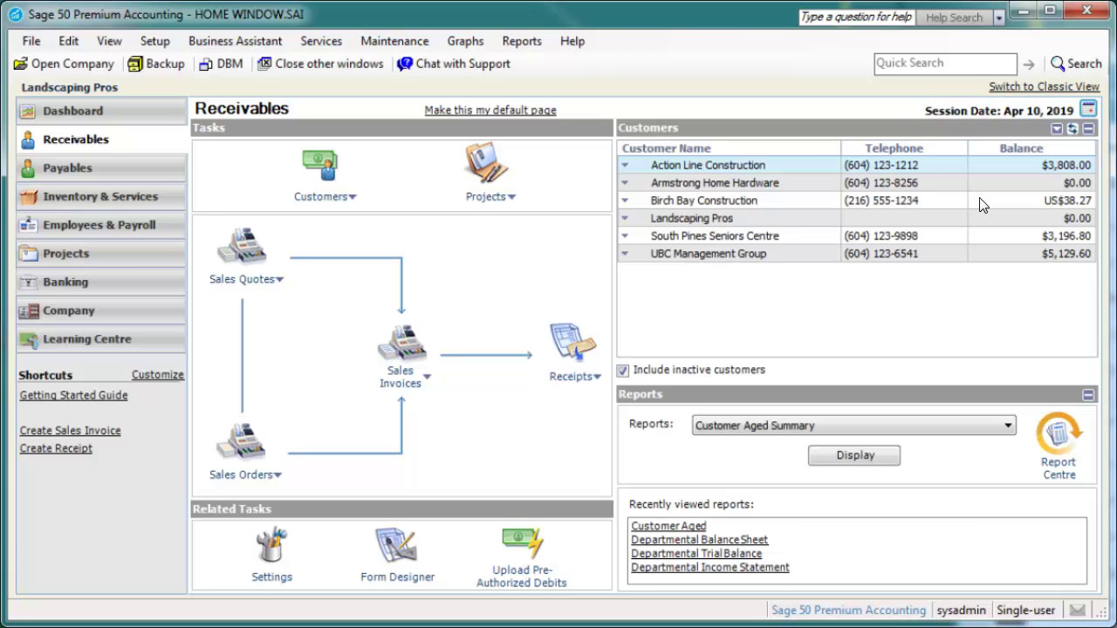
# - Add Find Sales Invoice and Find Receipt from the Receivables links to the shortcuts and save
pyautogui.click(170, 375)
pyautogui.click(260, 308)
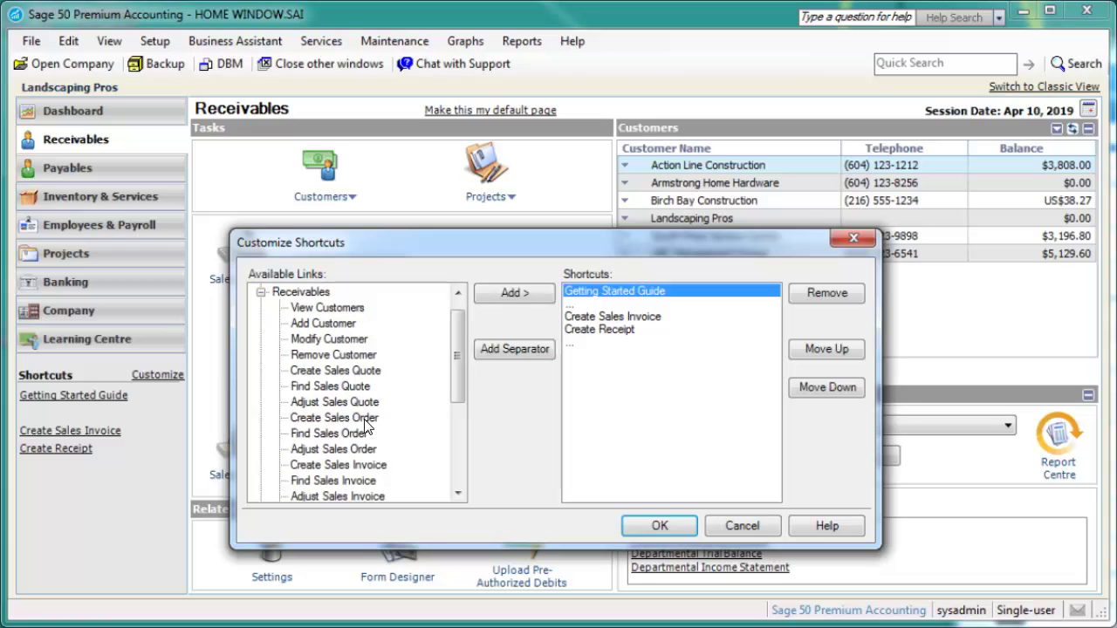
pyautogui.click(371, 481)
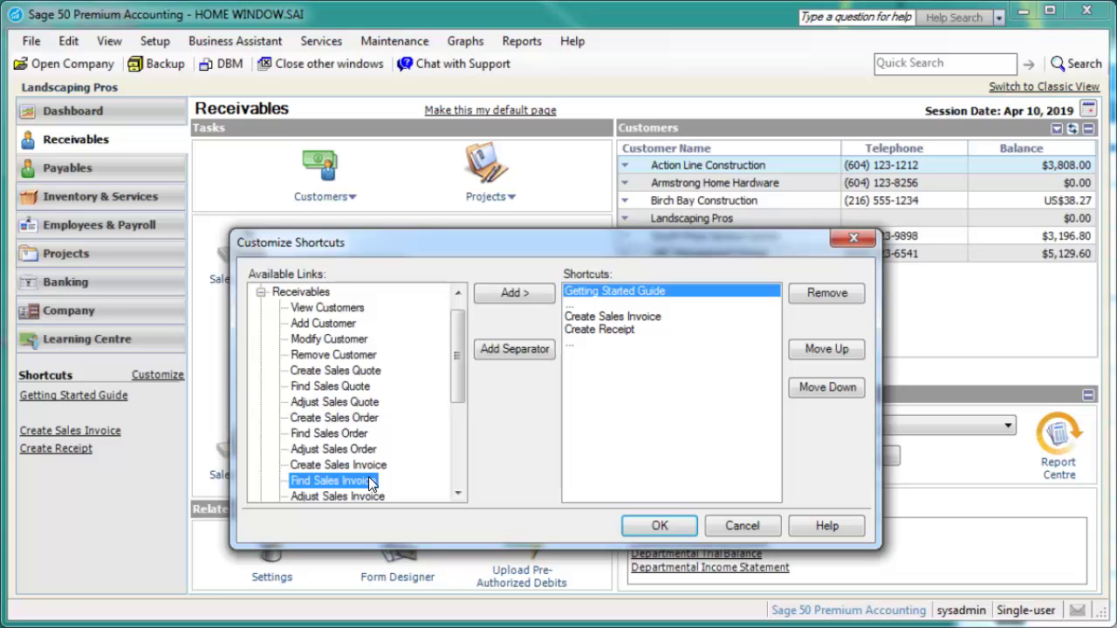
pyautogui.click(530, 293)
pyautogui.moveTo(457, 358); pyautogui.dragTo(457, 373)
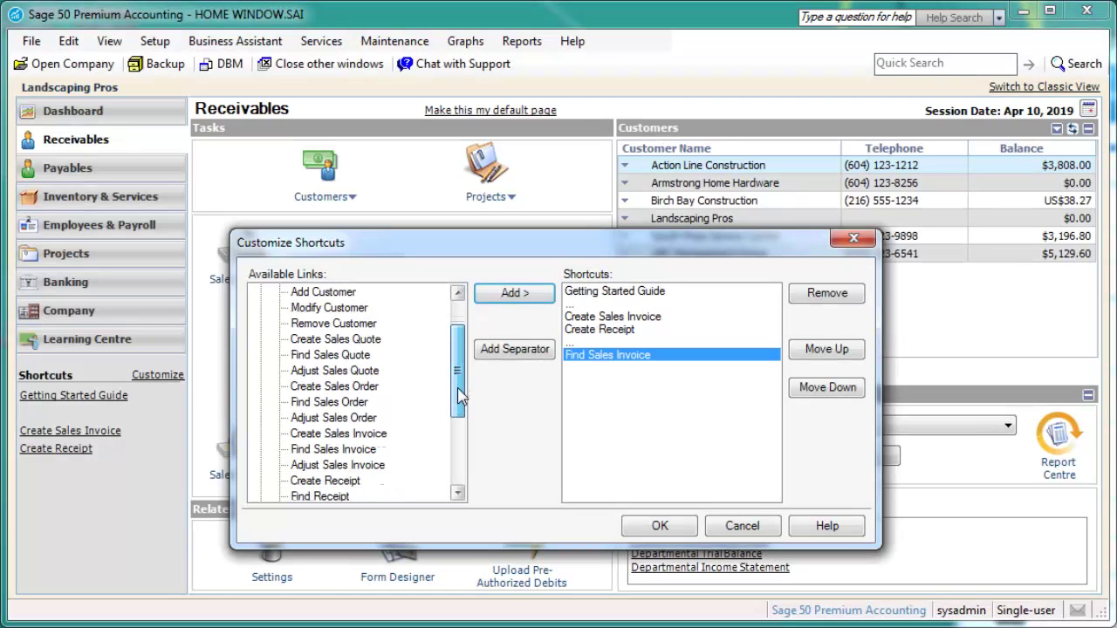
pyautogui.click(344, 496)
pyautogui.click(507, 292)
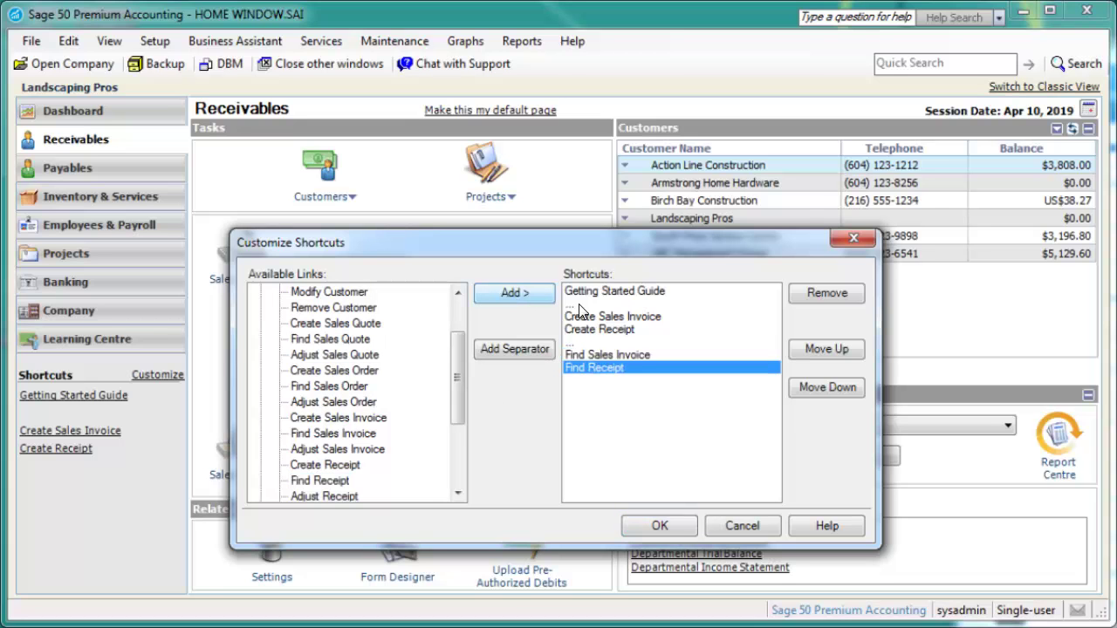
pyautogui.click(659, 526)
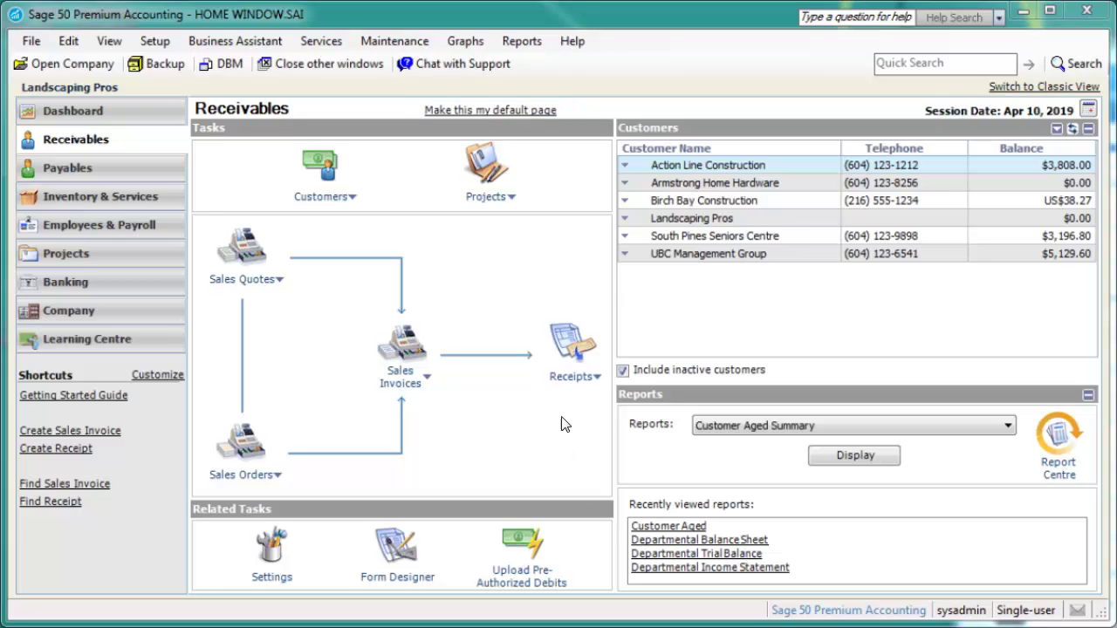
# - Use the 'Make this my default page' link to set Receivables as the home page
pyautogui.click(527, 111)
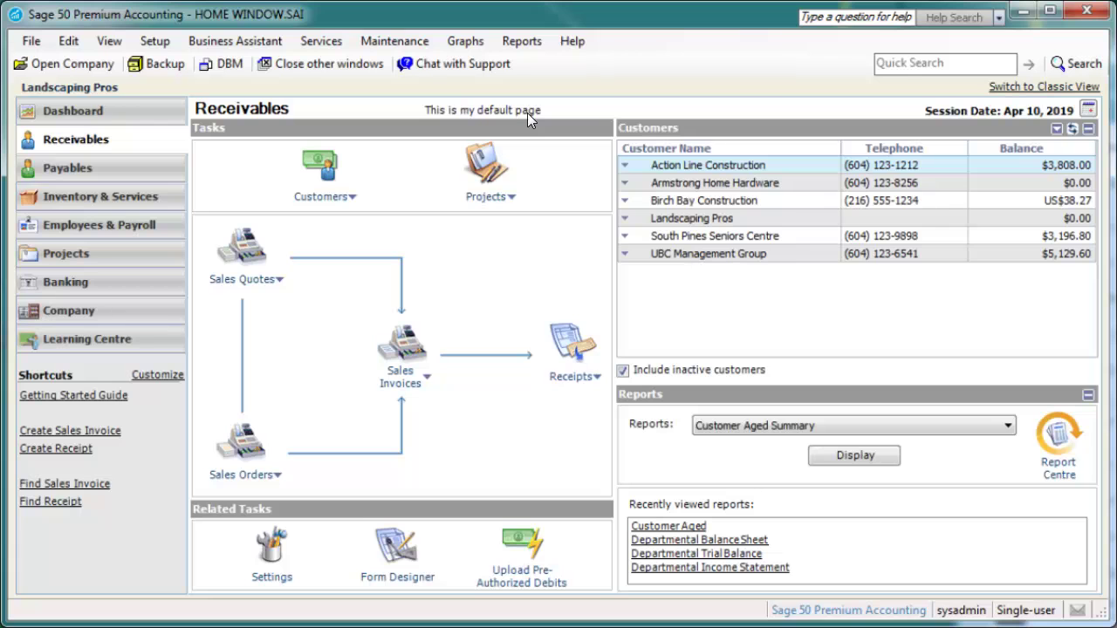
pyautogui.click(1088, 395)
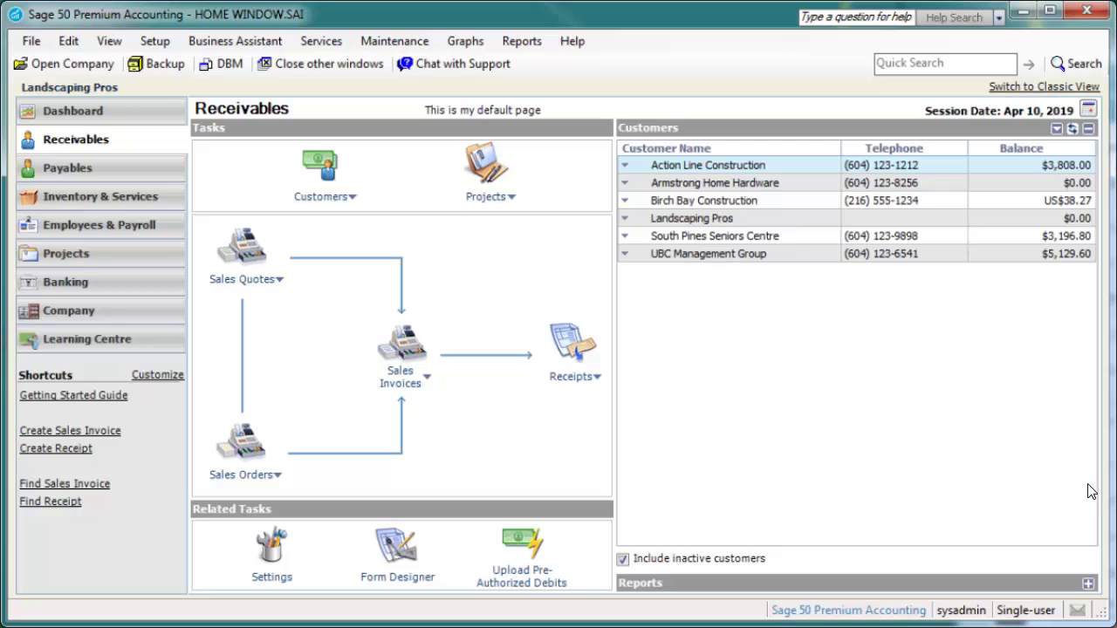
pyautogui.click(1088, 583)
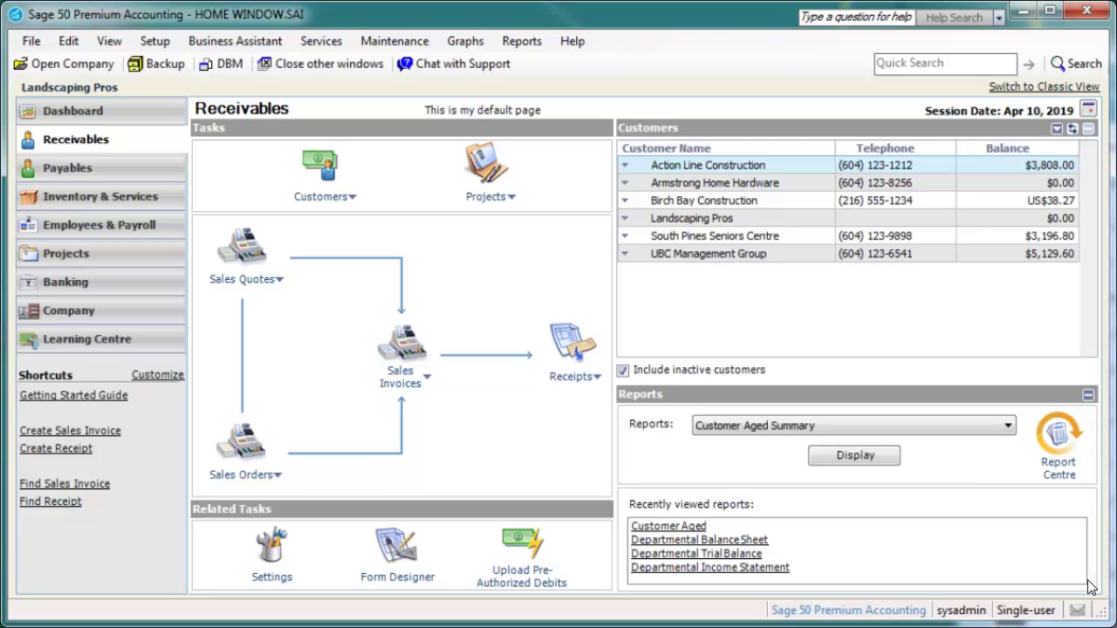
pyautogui.click(1089, 130)
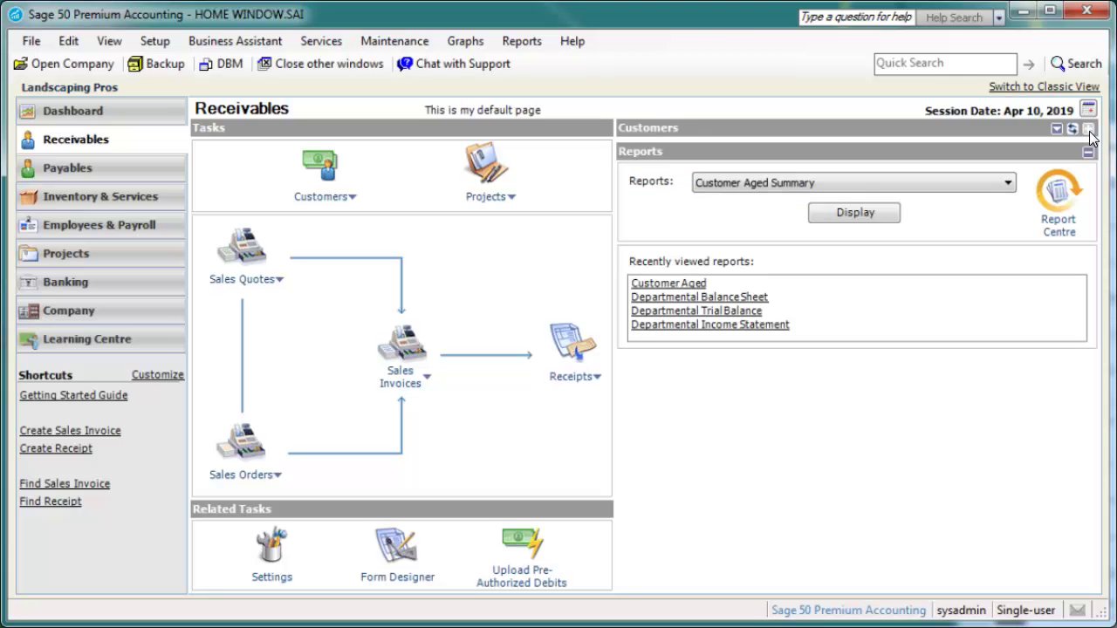
pyautogui.click(1089, 129)
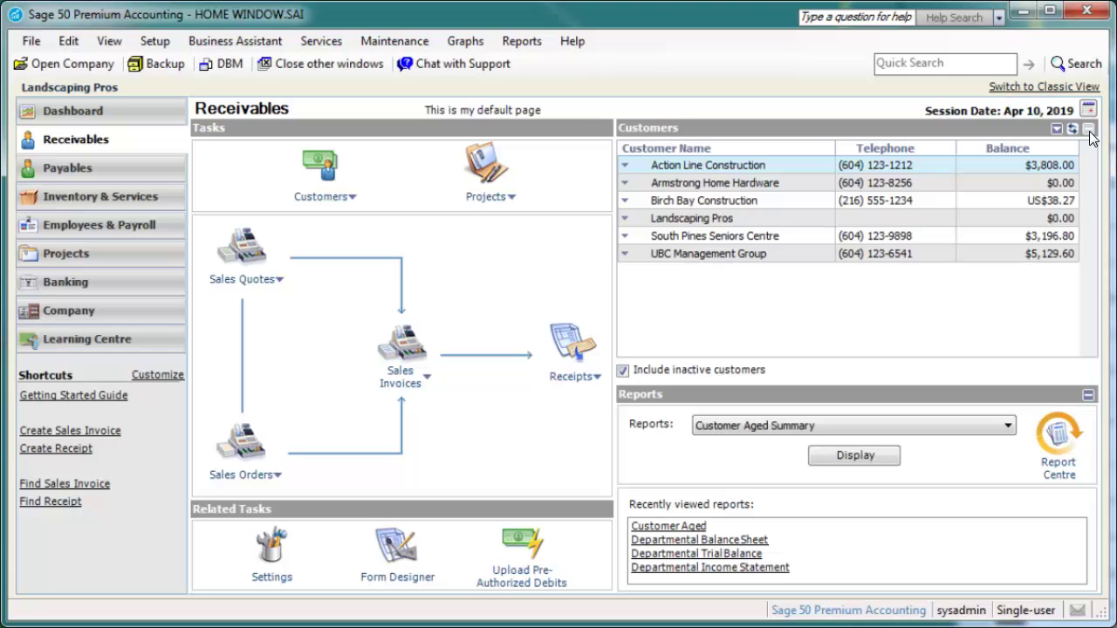
# - Switch to Banking and preview a bank account's action list, then dismiss it
pyautogui.click(169, 287)
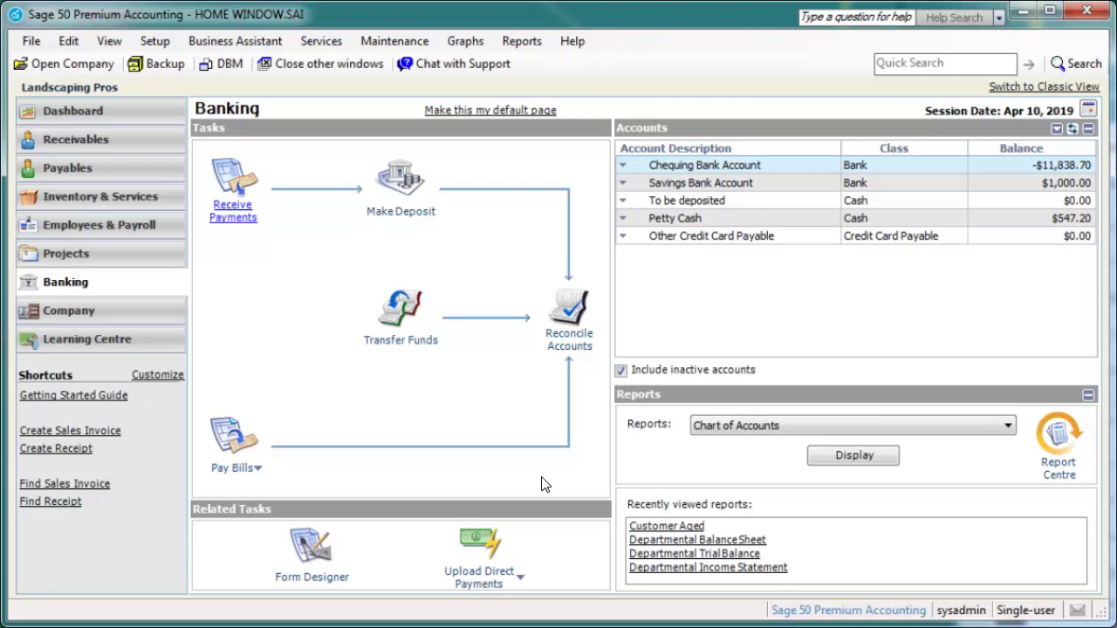
pyautogui.click(618, 163)
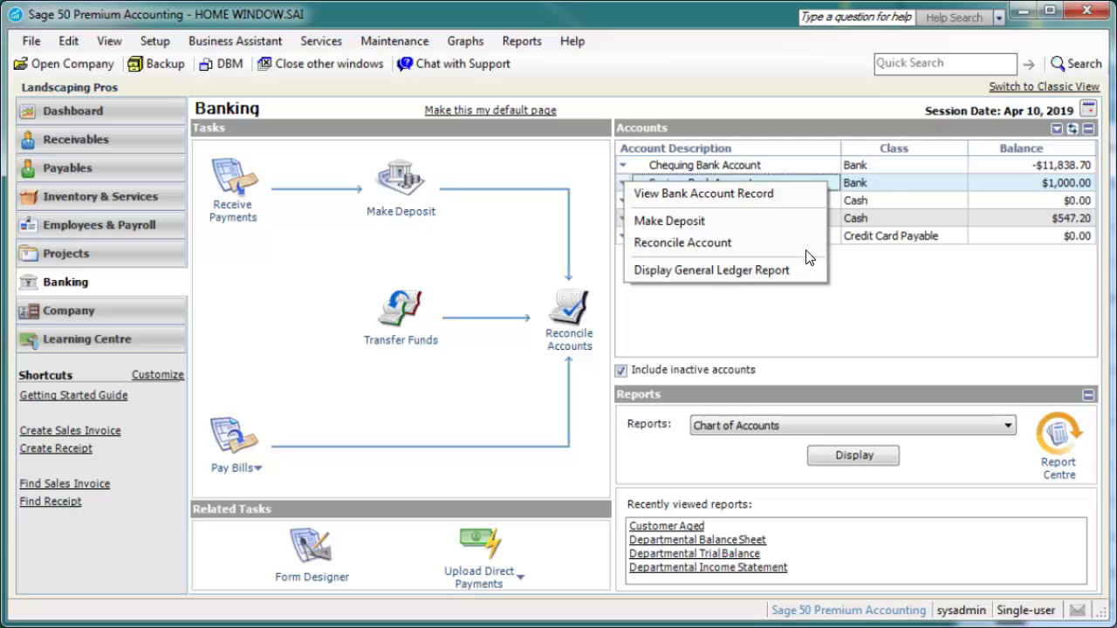
pyautogui.press('Escape')
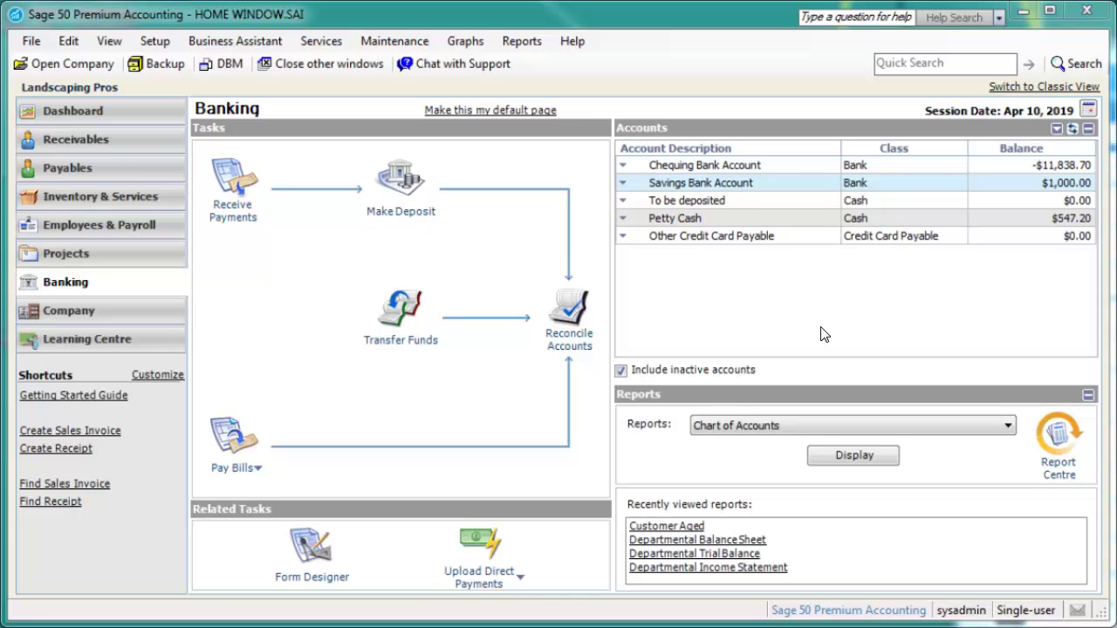
# - Switch to Company and preview the Data Management, General Journal and Accountant's Copy option lists
pyautogui.click(132, 311)
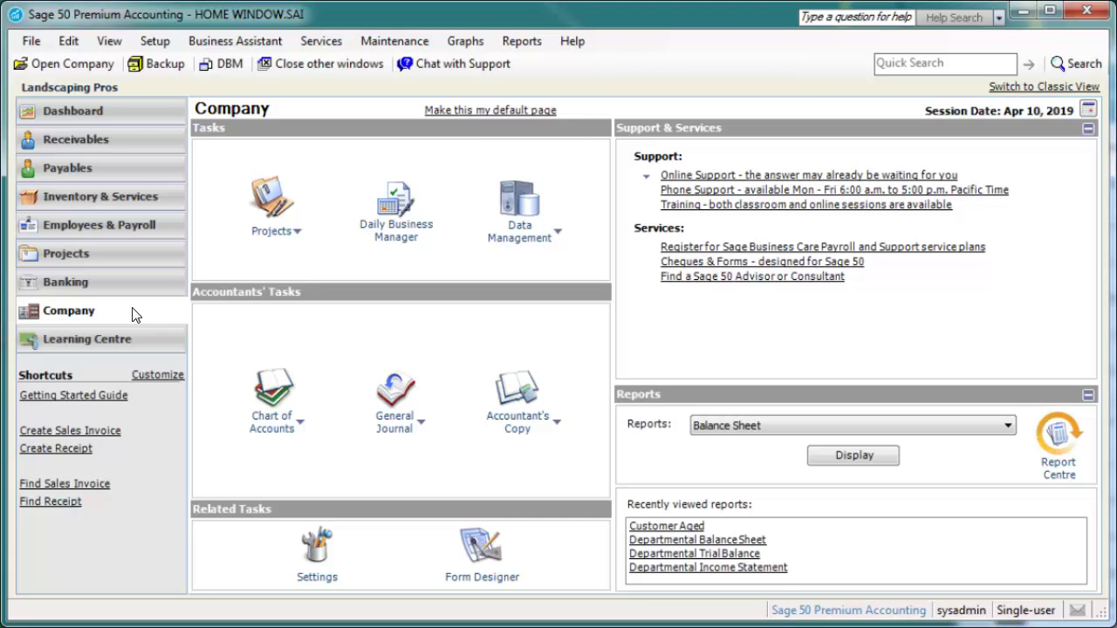
pyautogui.click(556, 234)
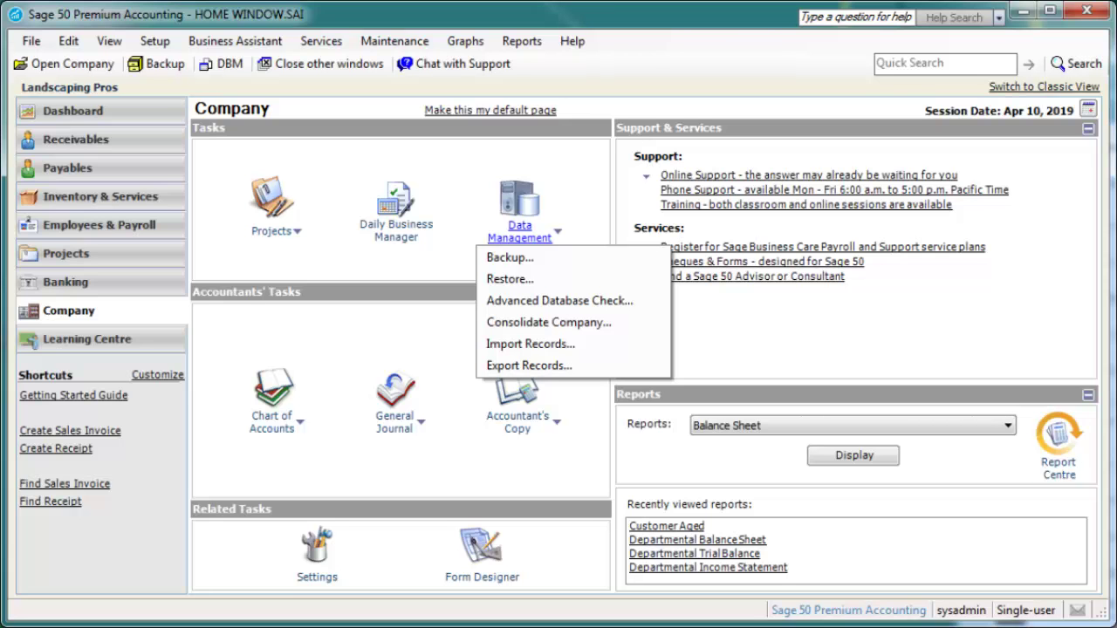
pyautogui.press('Escape')
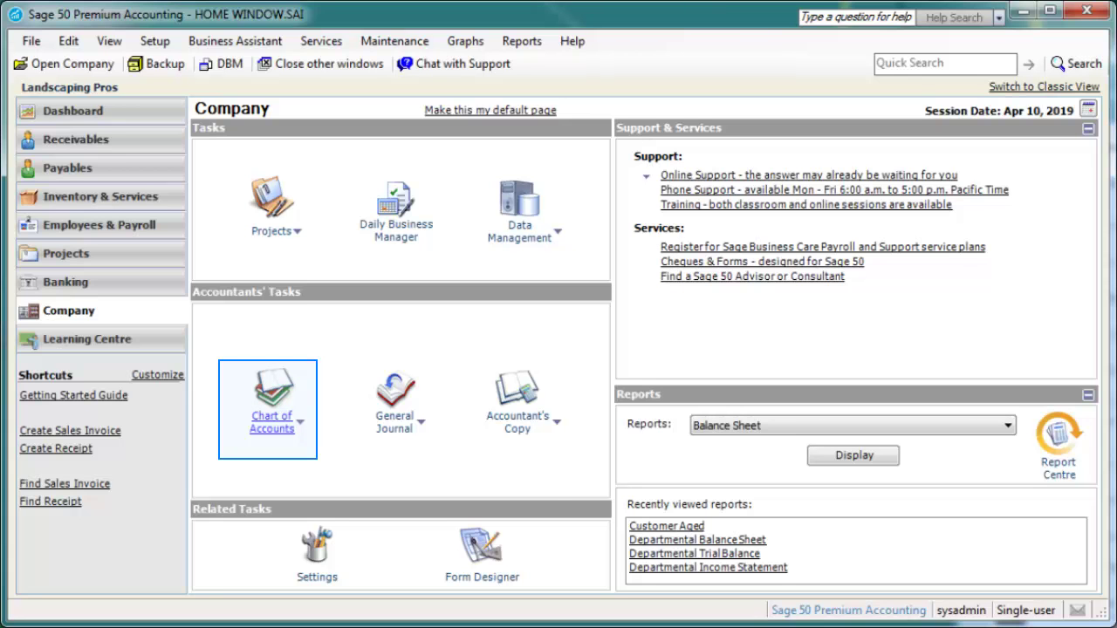
pyautogui.click(395, 422)
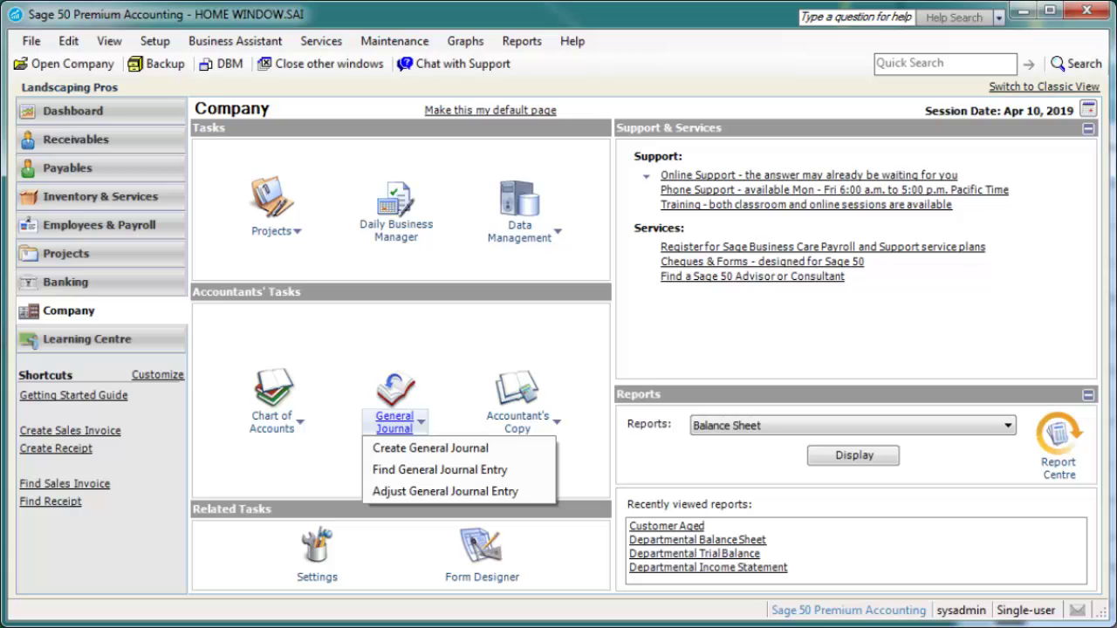
pyautogui.click(555, 241)
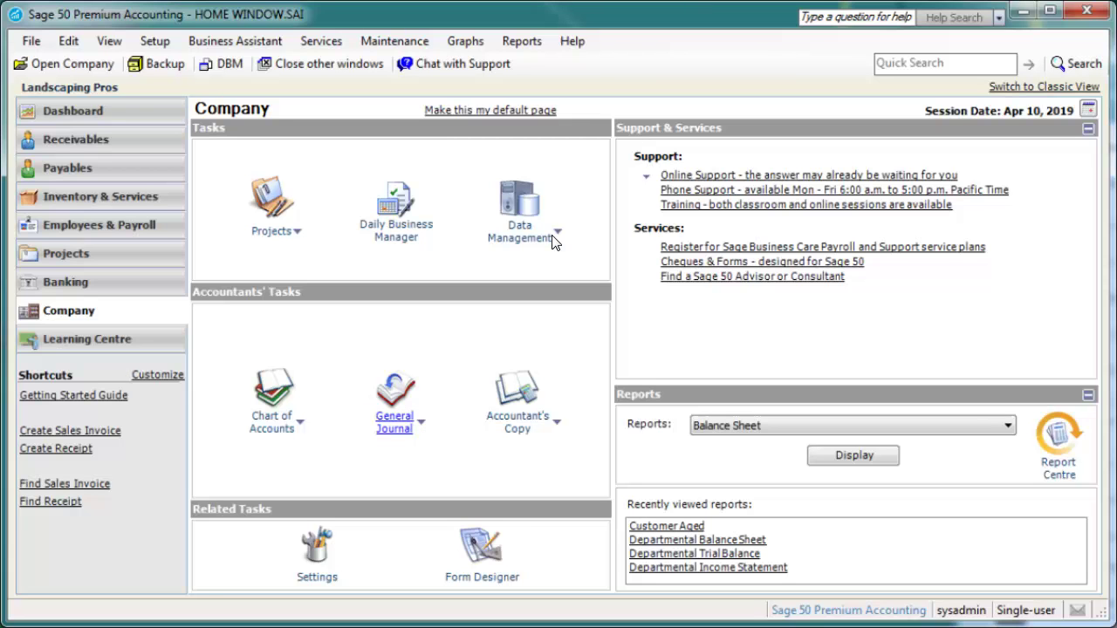
pyautogui.click(551, 429)
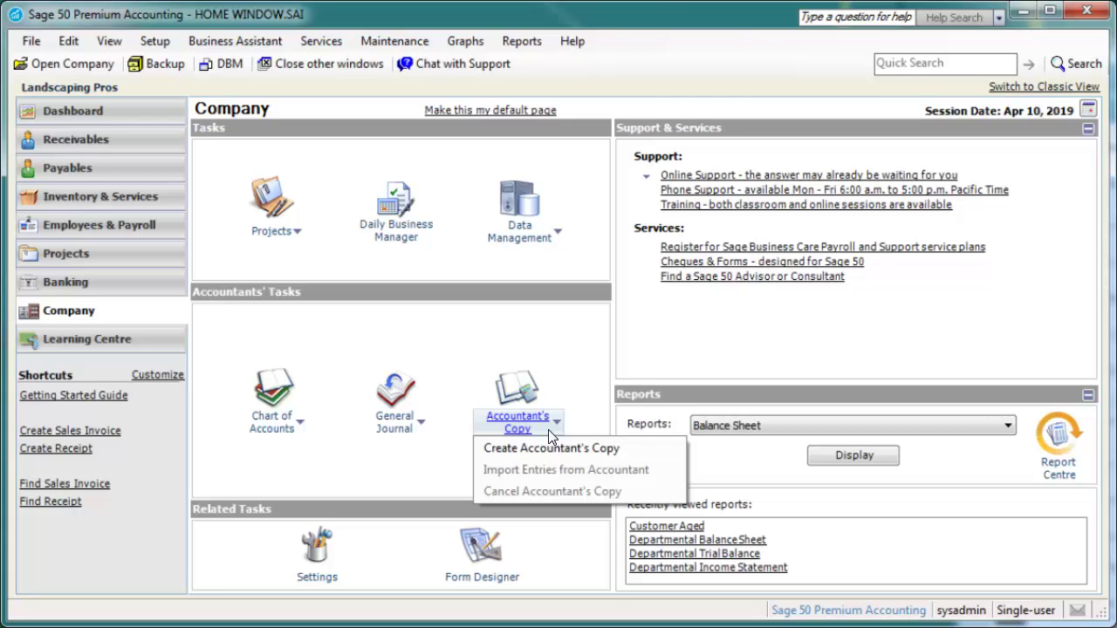
pyautogui.click(550, 447)
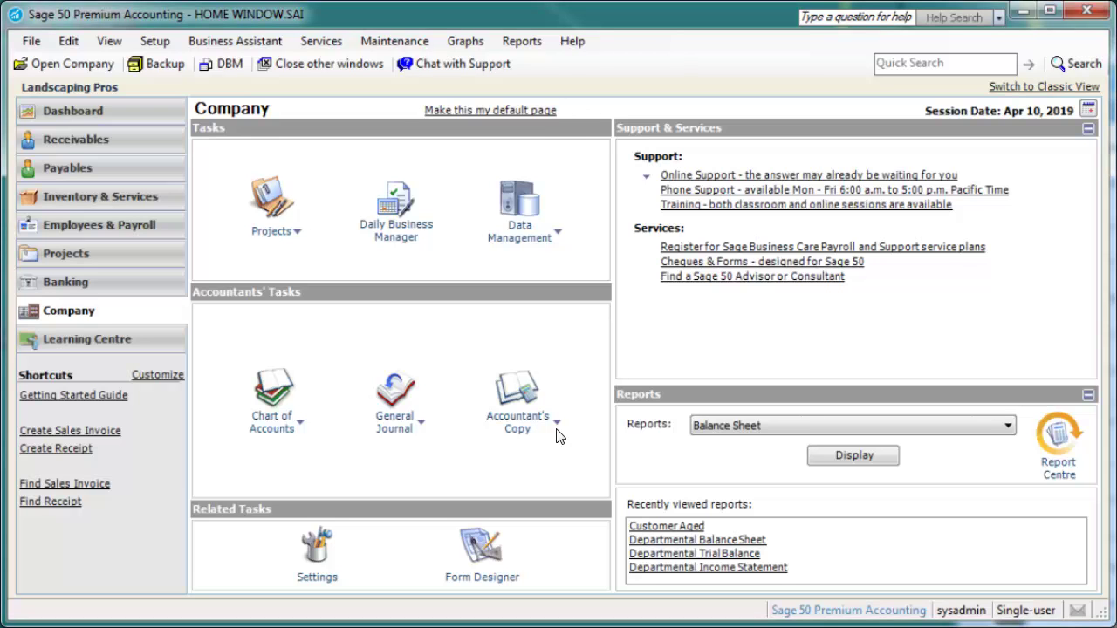
pyautogui.click(142, 342)
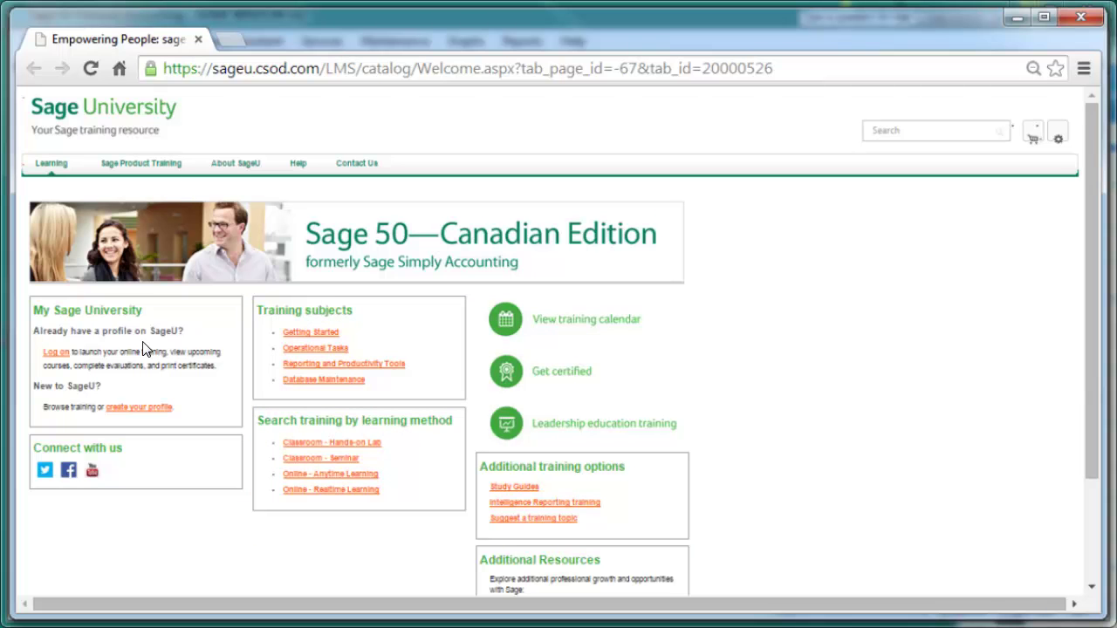
pyautogui.click(1093, 520)
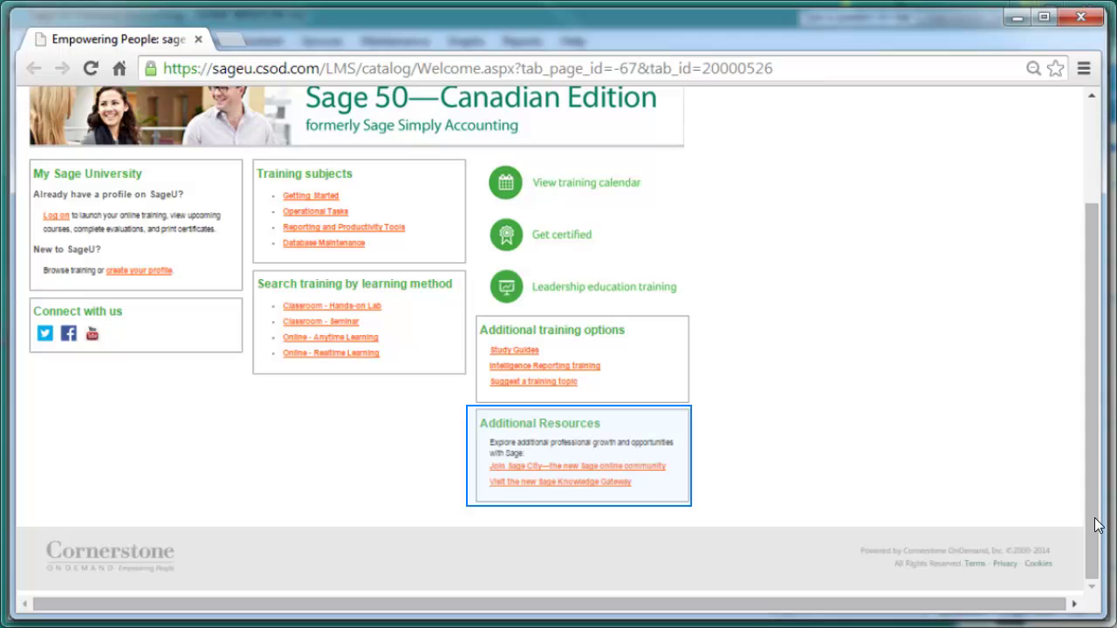
pyautogui.click(1081, 18)
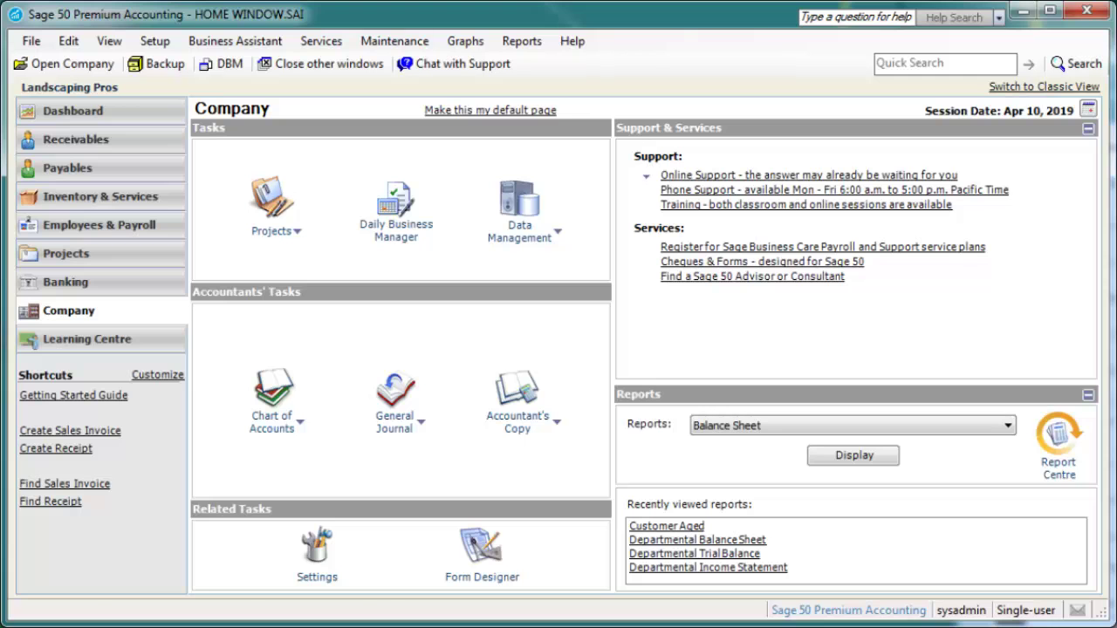
# - Open the Help menu, then enter 'paycheques' in the help question box
pyautogui.hotkey('alt', 'Left')
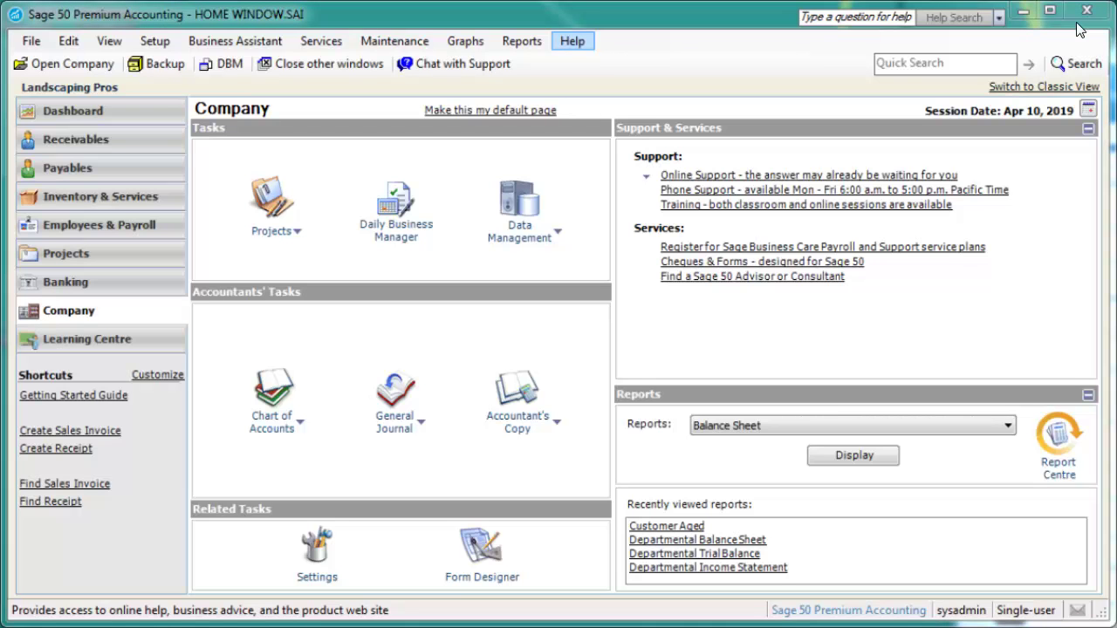
pyautogui.click(578, 46)
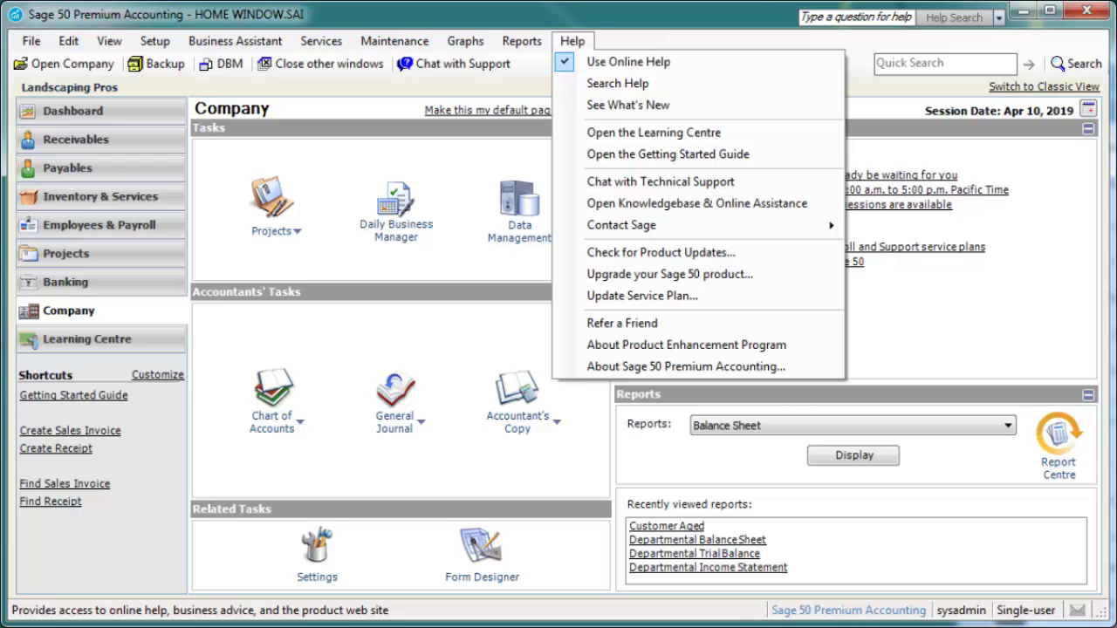
pyautogui.click(575, 44)
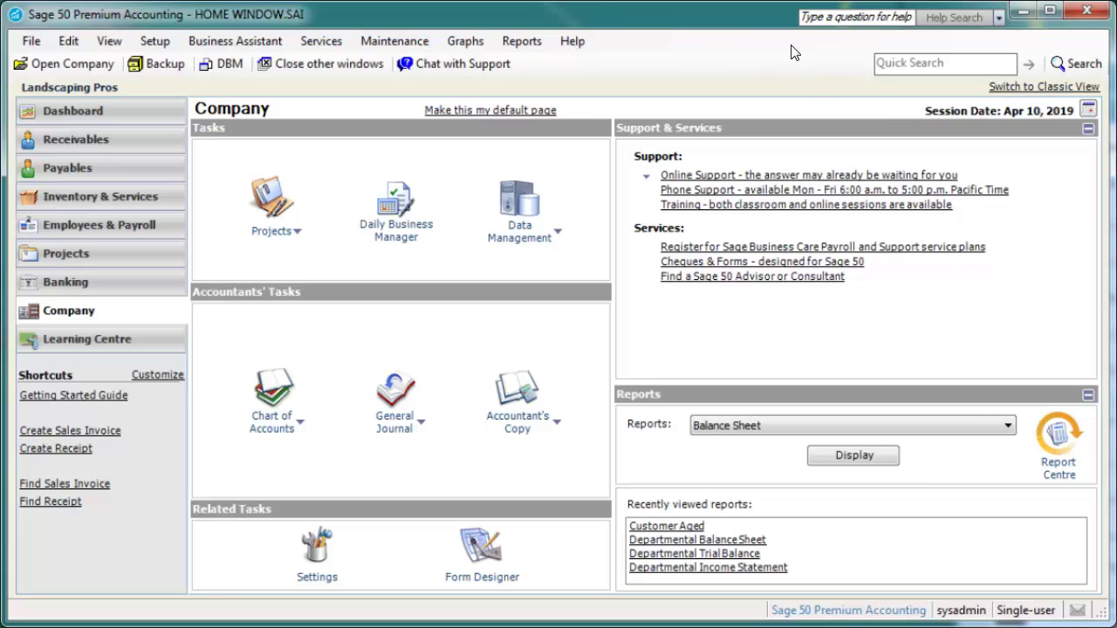
pyautogui.write('paych')
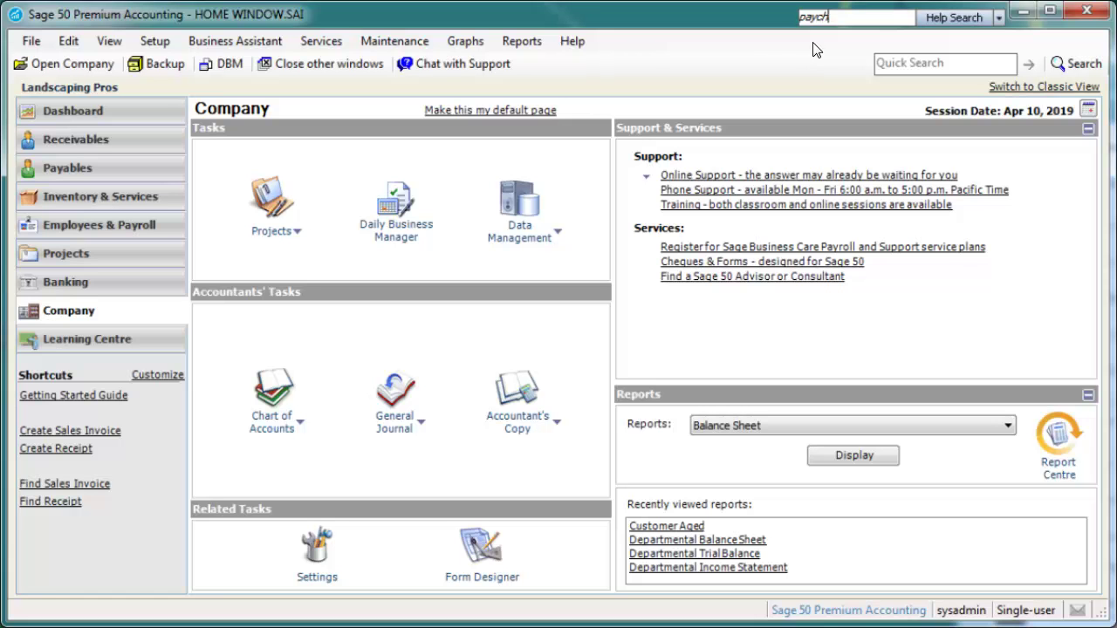
pyautogui.write('eques')
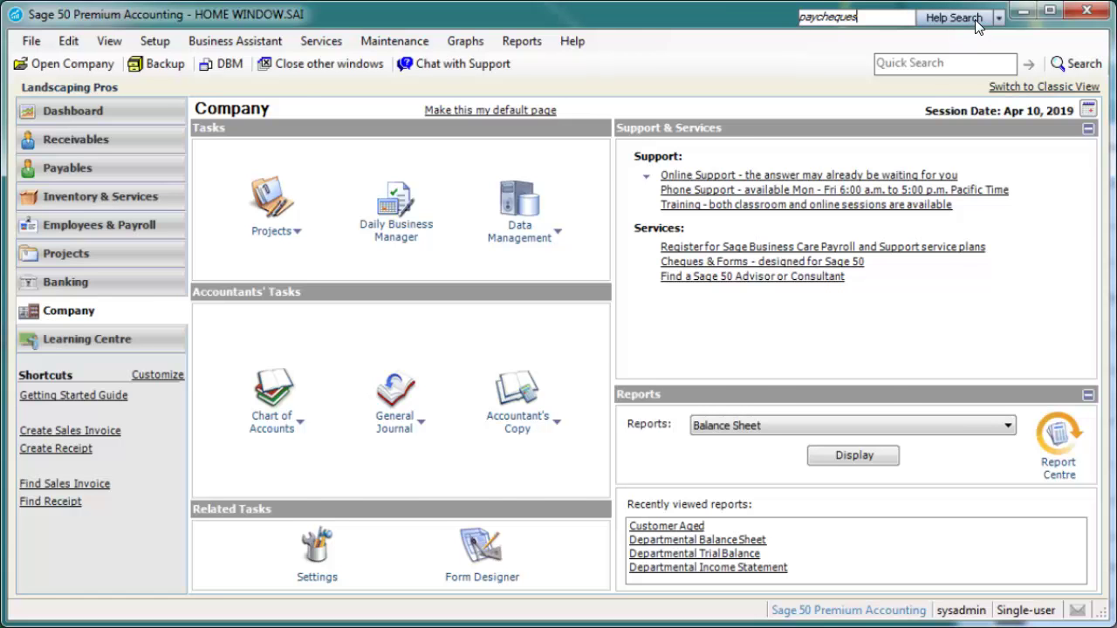